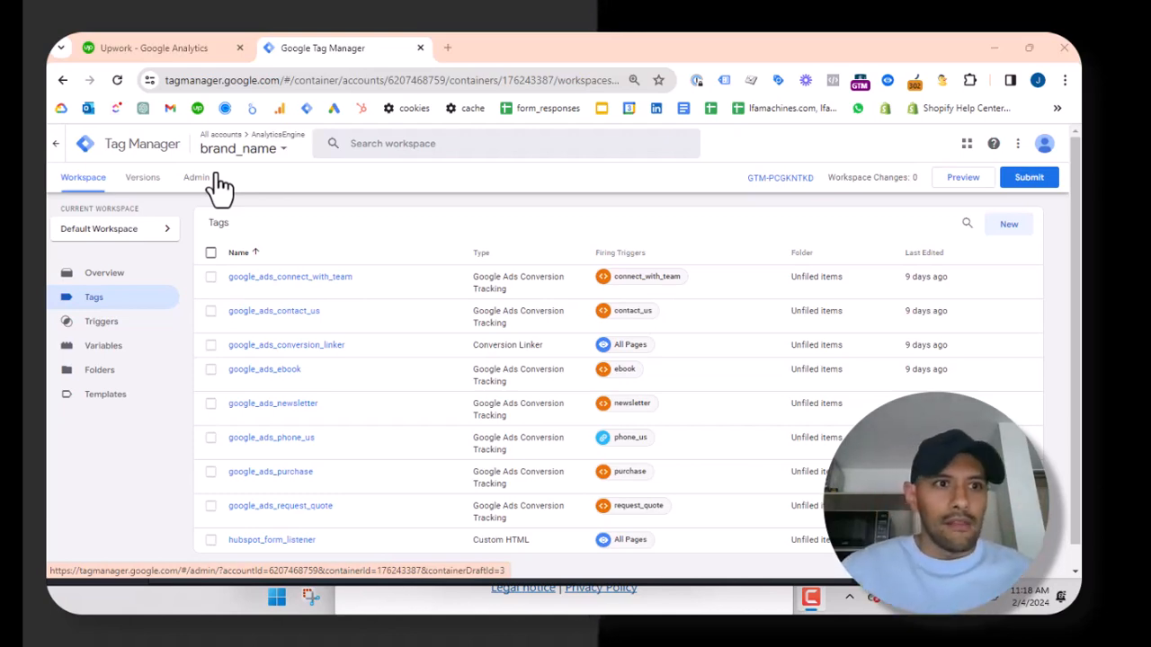
Open the export of the brand_name container with its Default Workspace as the source.
{"action": "left_click", "coordinate": [191, 182]}
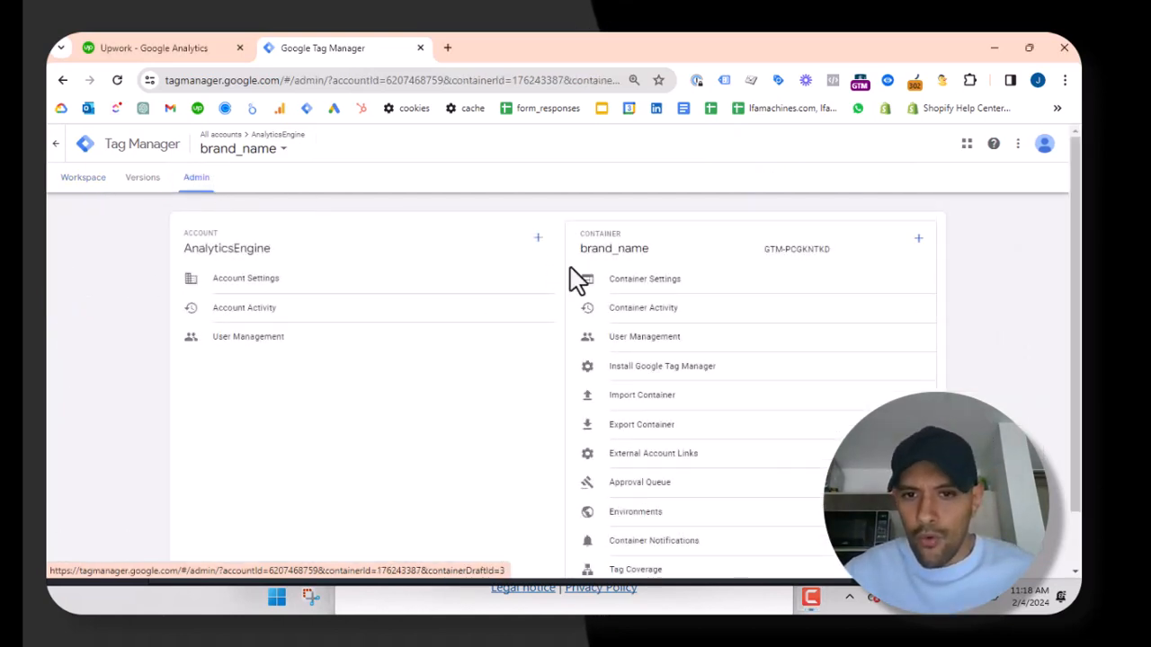
{"action": "scroll", "coordinate": [594, 297], "scroll_direction": "down", "scroll_amount": 1}
{"action": "left_click", "coordinate": [640, 404]}
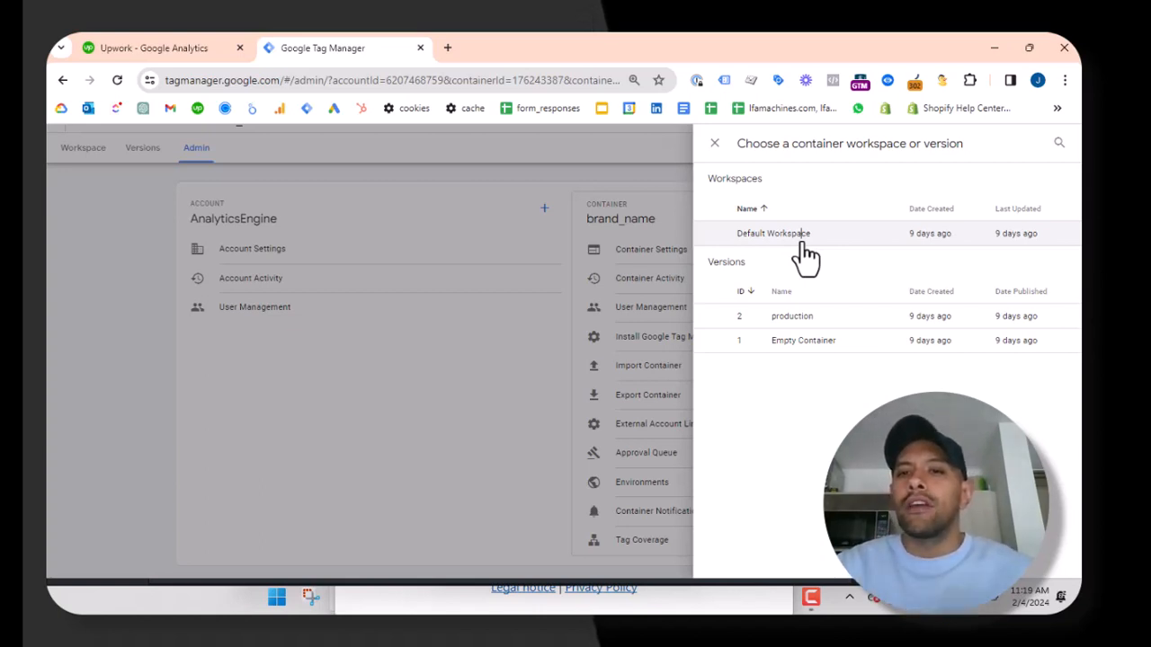
{"action": "left_click", "coordinate": [799, 243]}
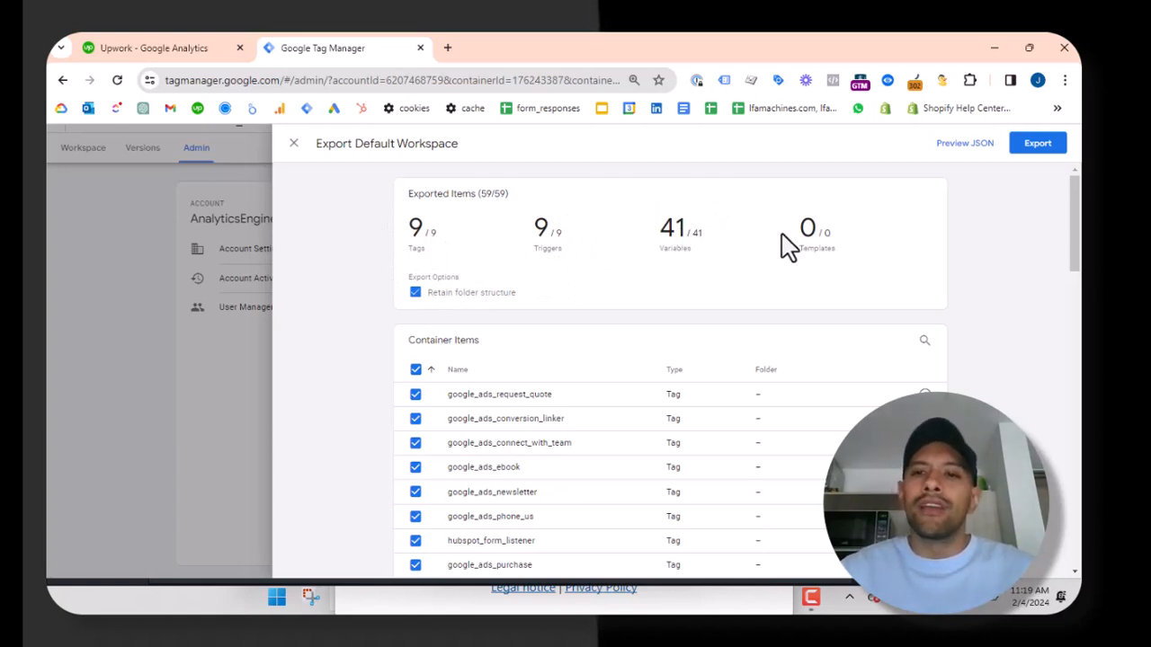
Select all container items in the Default Workspace, export them as a JSON file, and check the browser's recent downloads.
{"action": "left_click", "coordinate": [415, 378]}
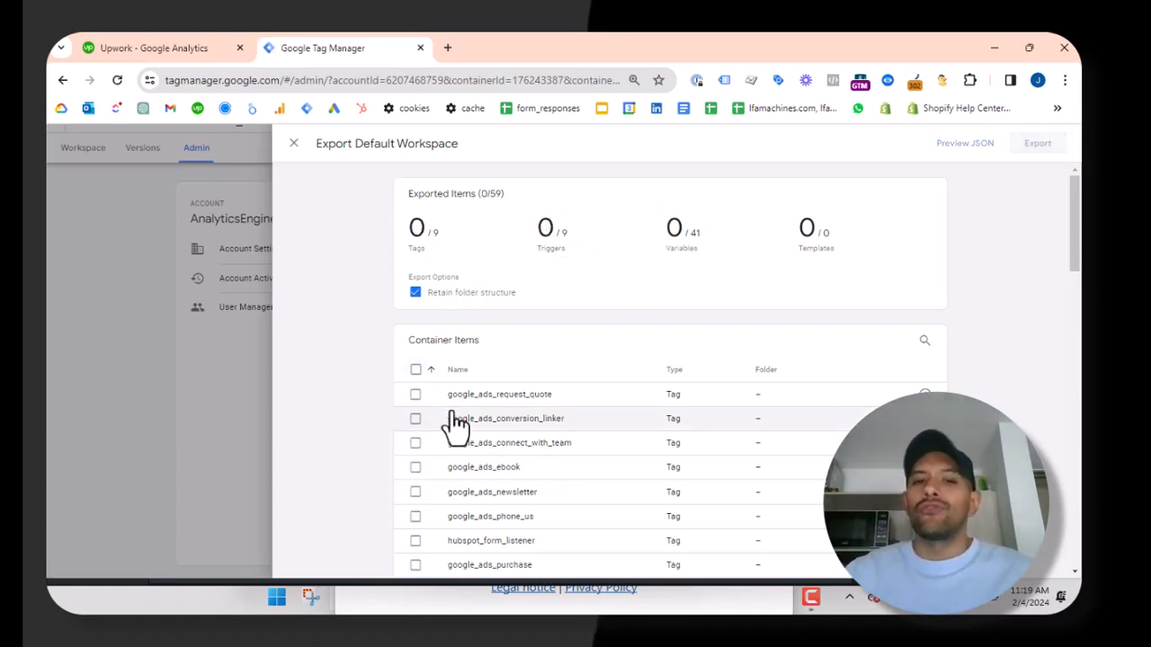
{"action": "scroll", "coordinate": [456, 423], "scroll_direction": "down", "scroll_amount": 2}
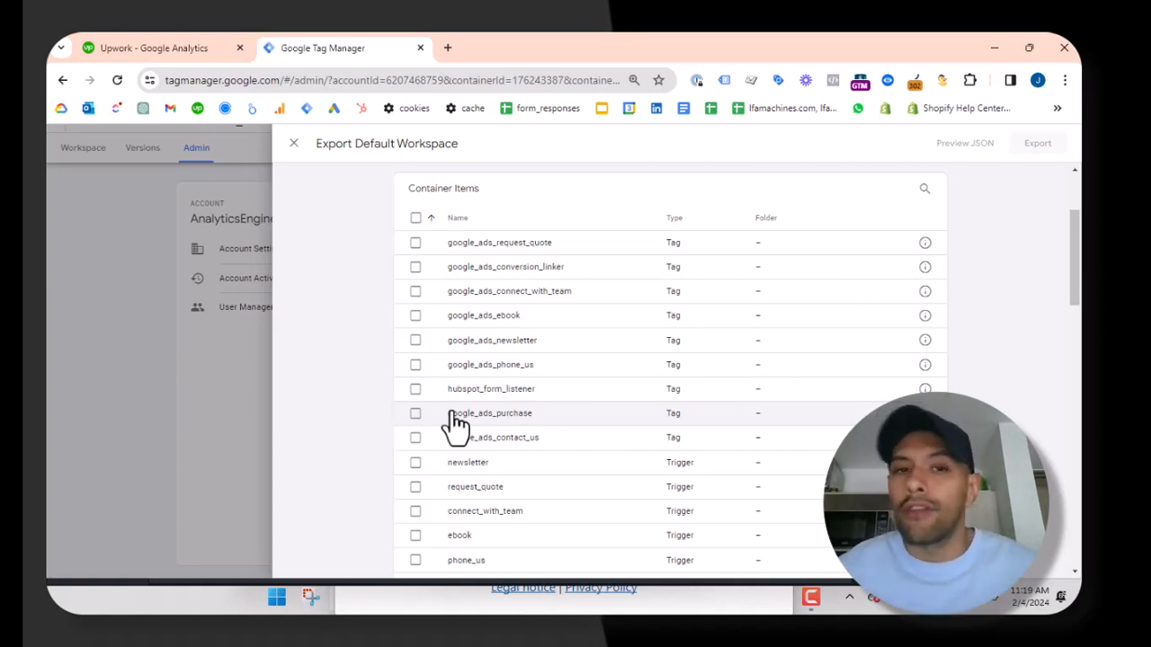
{"action": "left_click", "coordinate": [415, 218]}
{"action": "scroll", "coordinate": [674, 365], "scroll_direction": "down", "scroll_amount": 6}
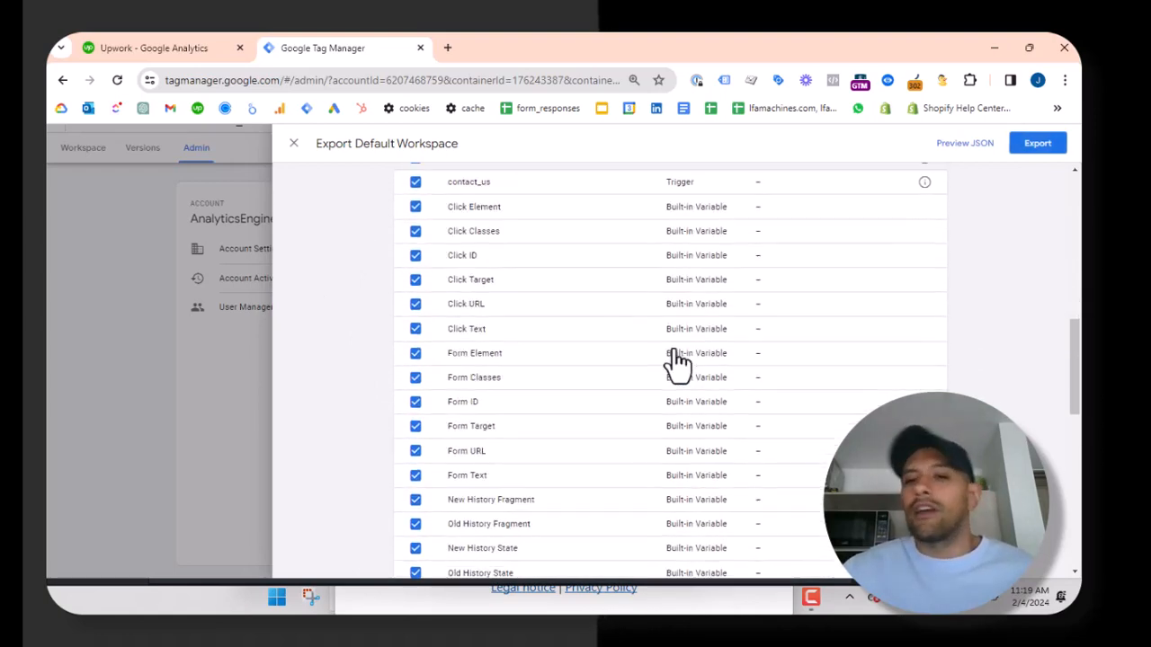
{"action": "scroll", "coordinate": [677, 362], "scroll_direction": "down", "scroll_amount": 5}
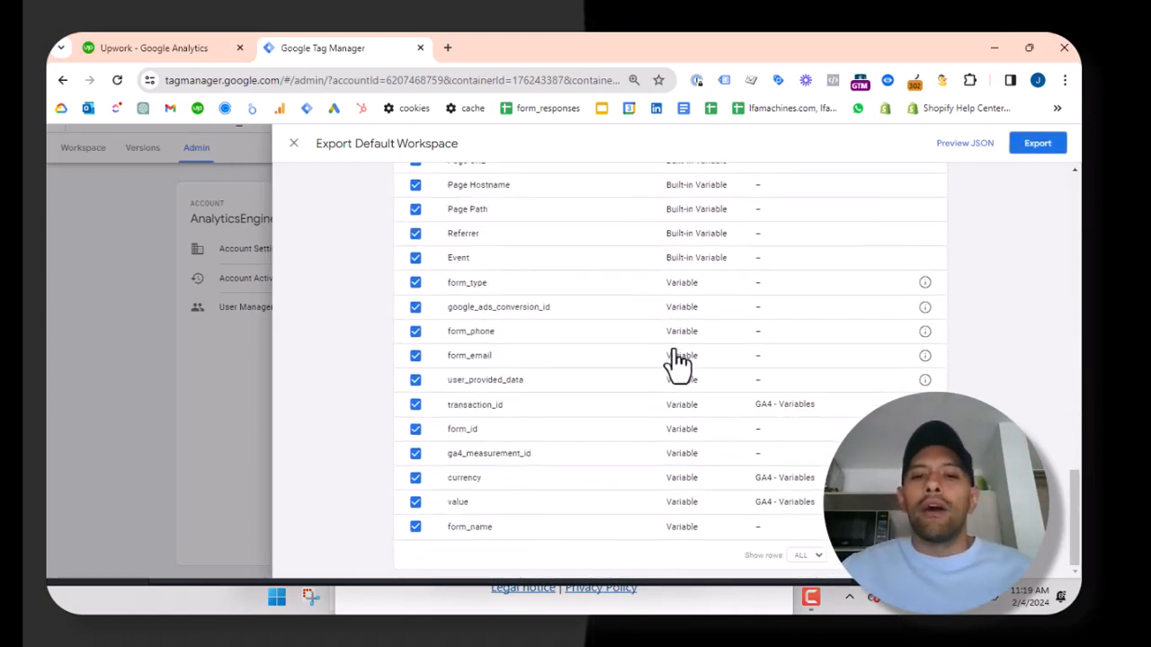
{"action": "scroll", "coordinate": [676, 361], "scroll_direction": "up", "scroll_amount": 15}
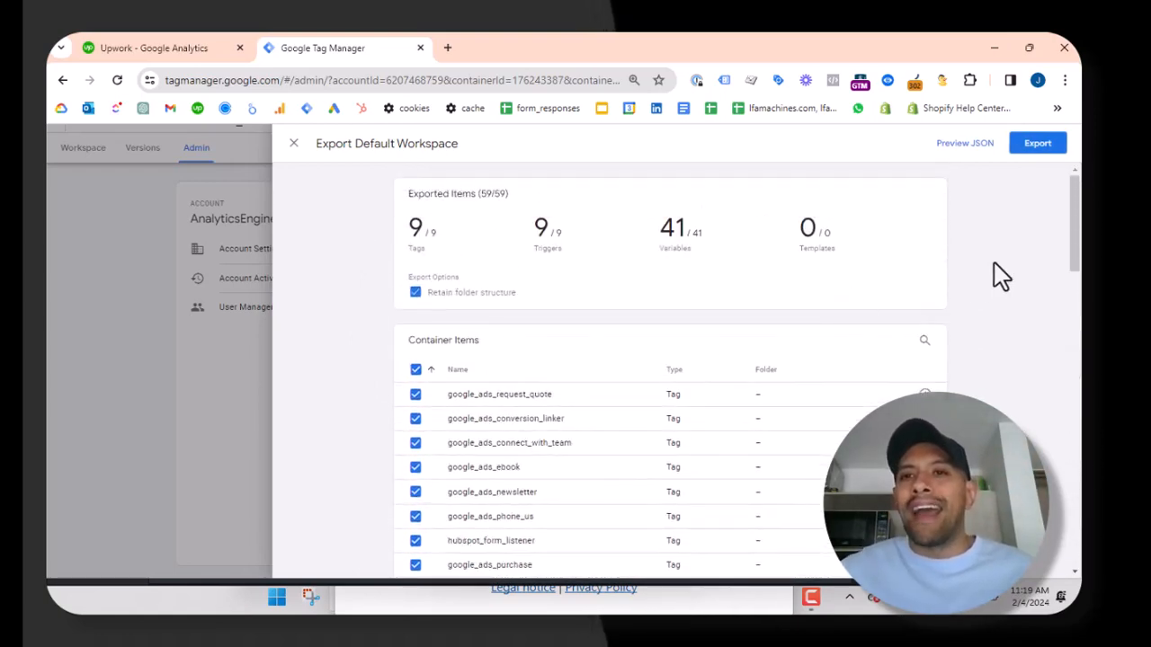
{"action": "left_click", "coordinate": [1036, 144]}
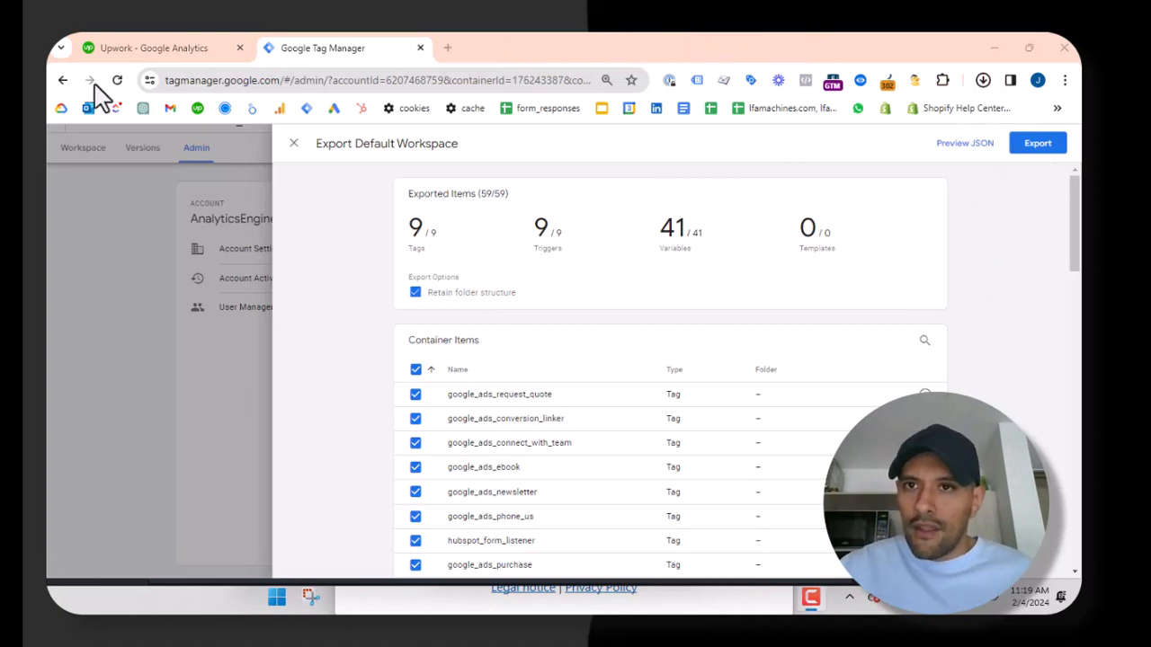
{"action": "left_click", "coordinate": [984, 83]}
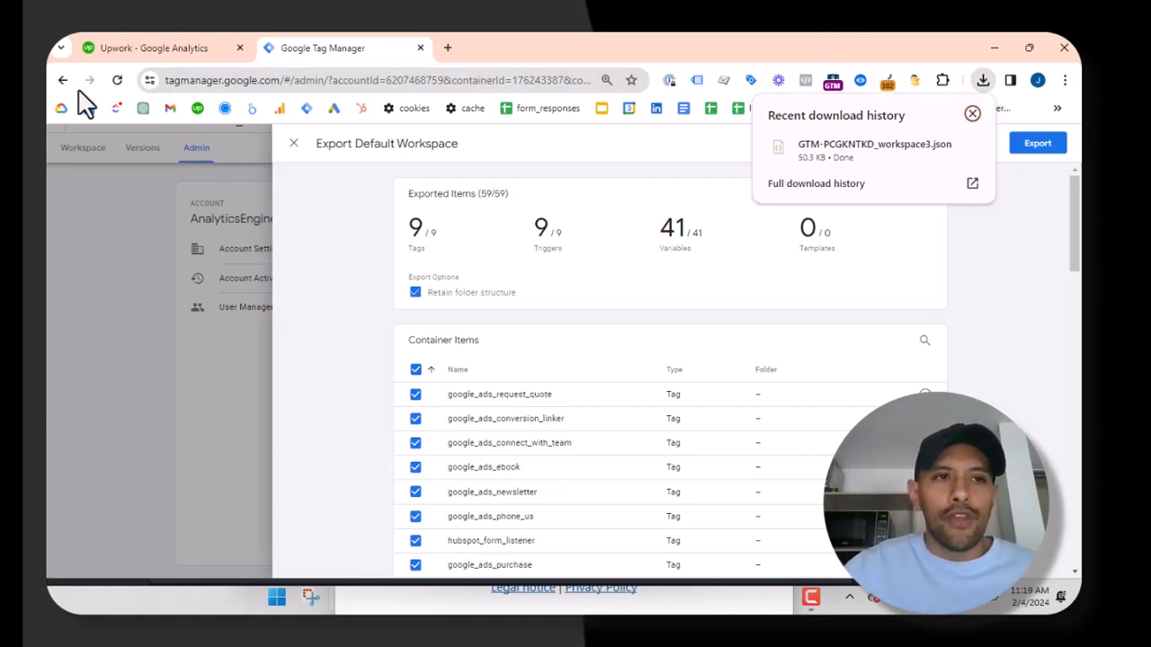
Leave the brand_name container for the all-accounts overview and filter the accounts by "analytics".
{"action": "left_click", "coordinate": [134, 225]}
{"action": "left_click", "coordinate": [90, 178]}
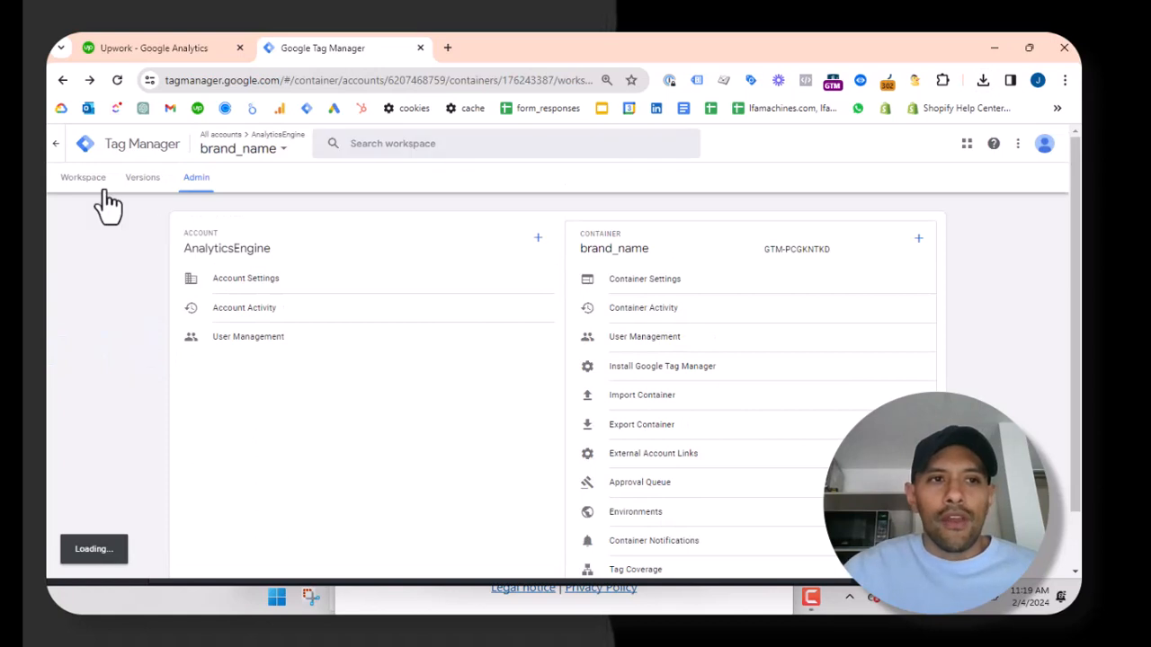
{"action": "left_click", "coordinate": [56, 146]}
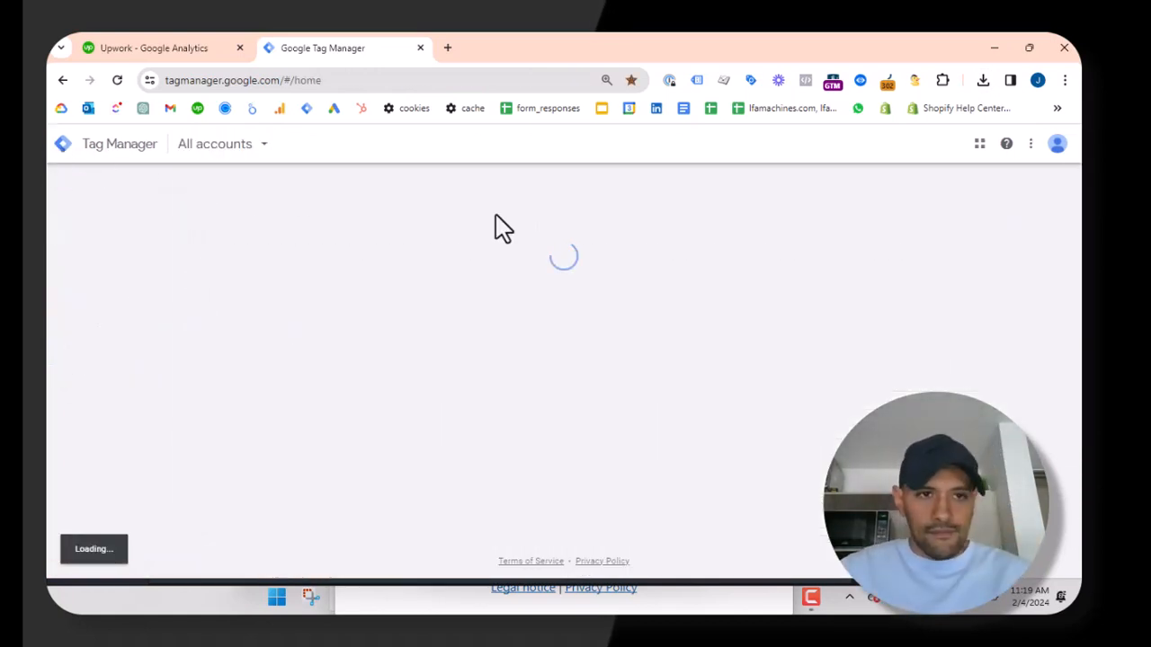
{"action": "left_click", "coordinate": [824, 197]}
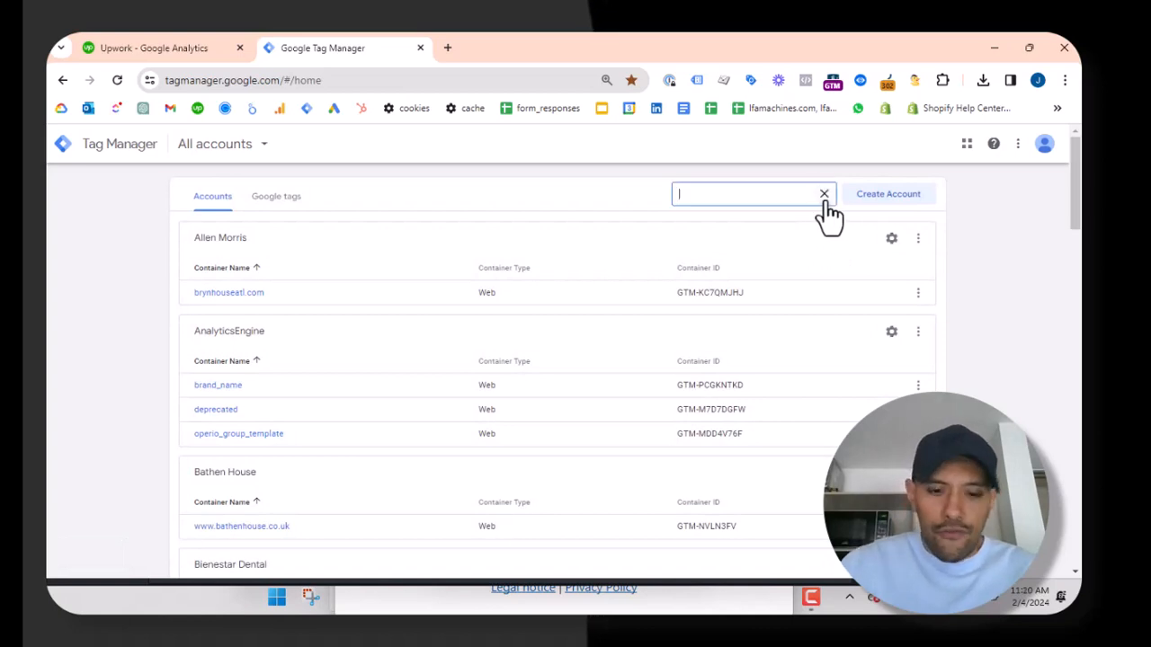
{"action": "type", "text": "analytics"}
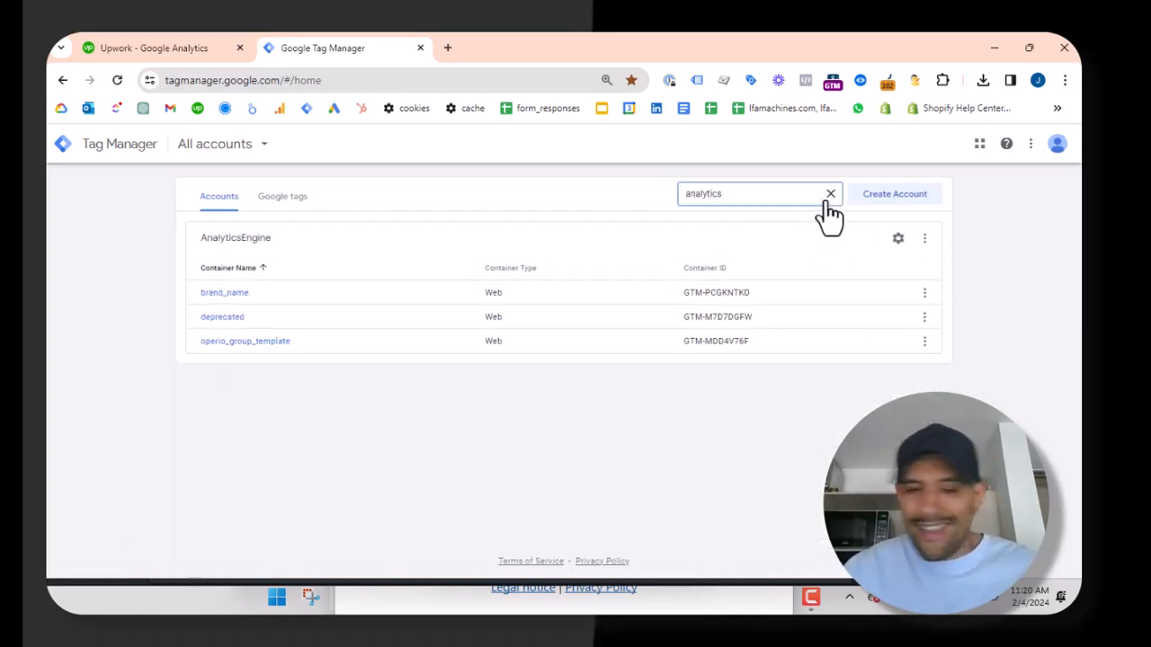
Create a Web container named test_container in the AnalyticsEngine account and dismiss its installation instructions.
{"action": "left_click", "coordinate": [927, 240]}
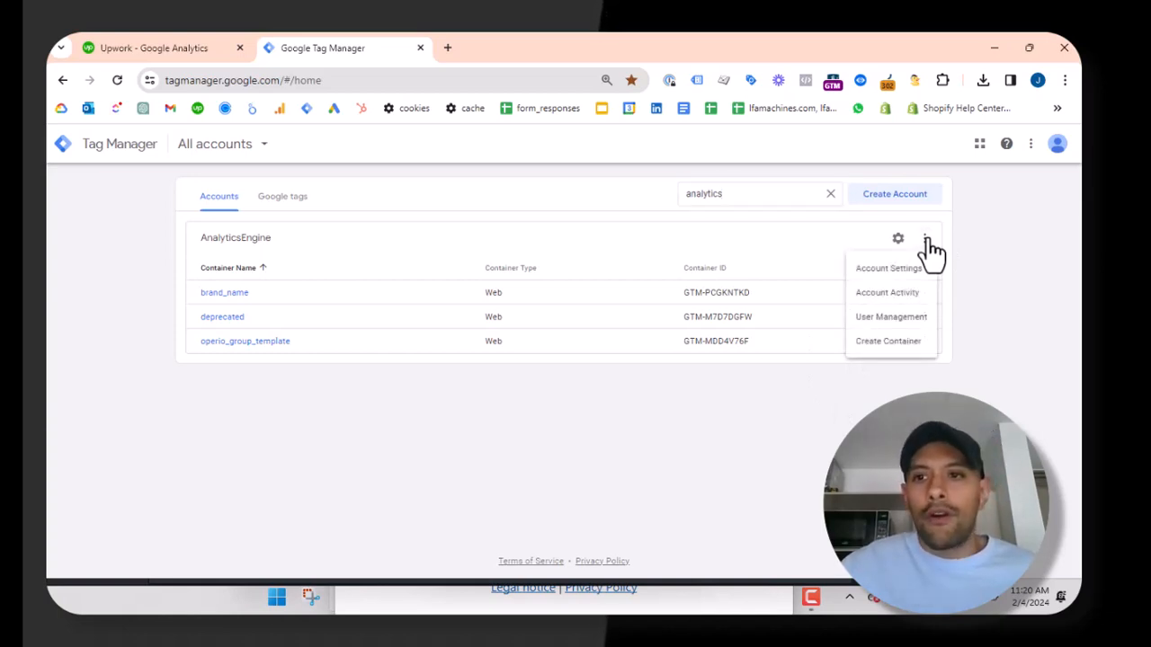
{"action": "left_click", "coordinate": [899, 344]}
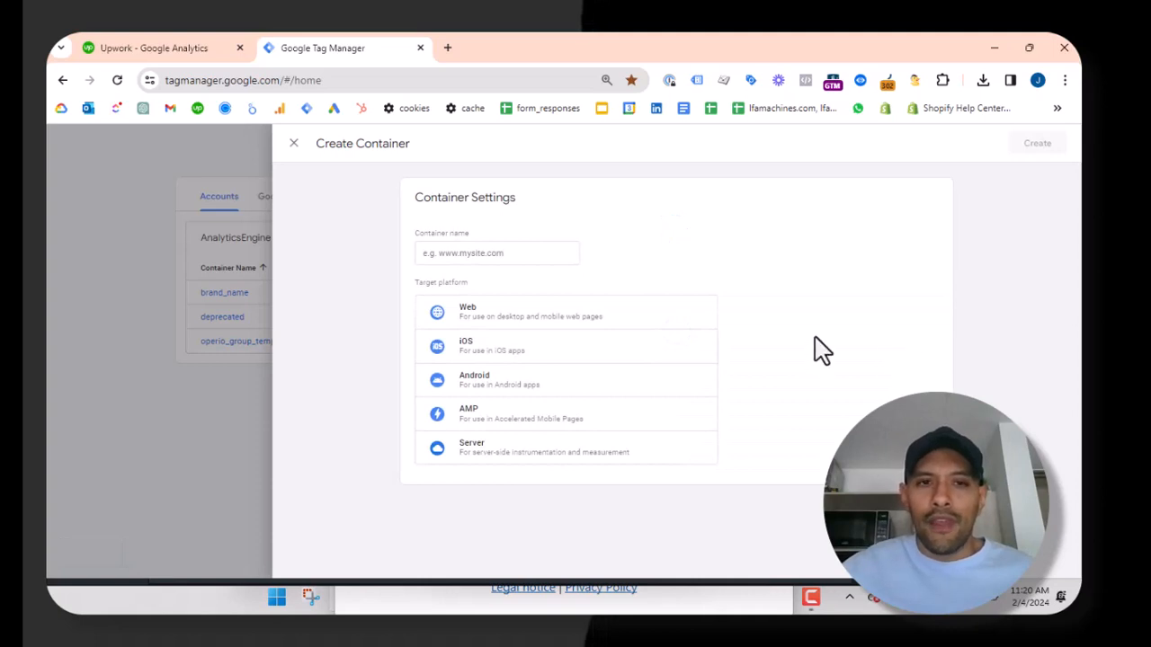
{"action": "left_click", "coordinate": [525, 255]}
{"action": "type", "text": "test"}
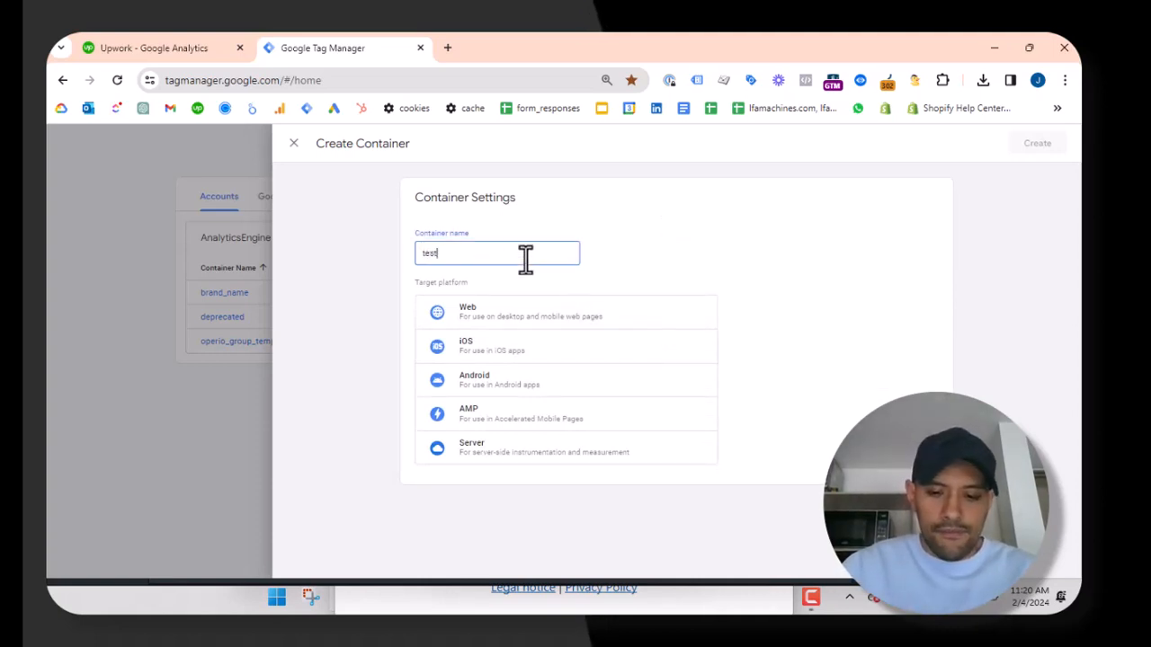
{"action": "type", "text": "_container"}
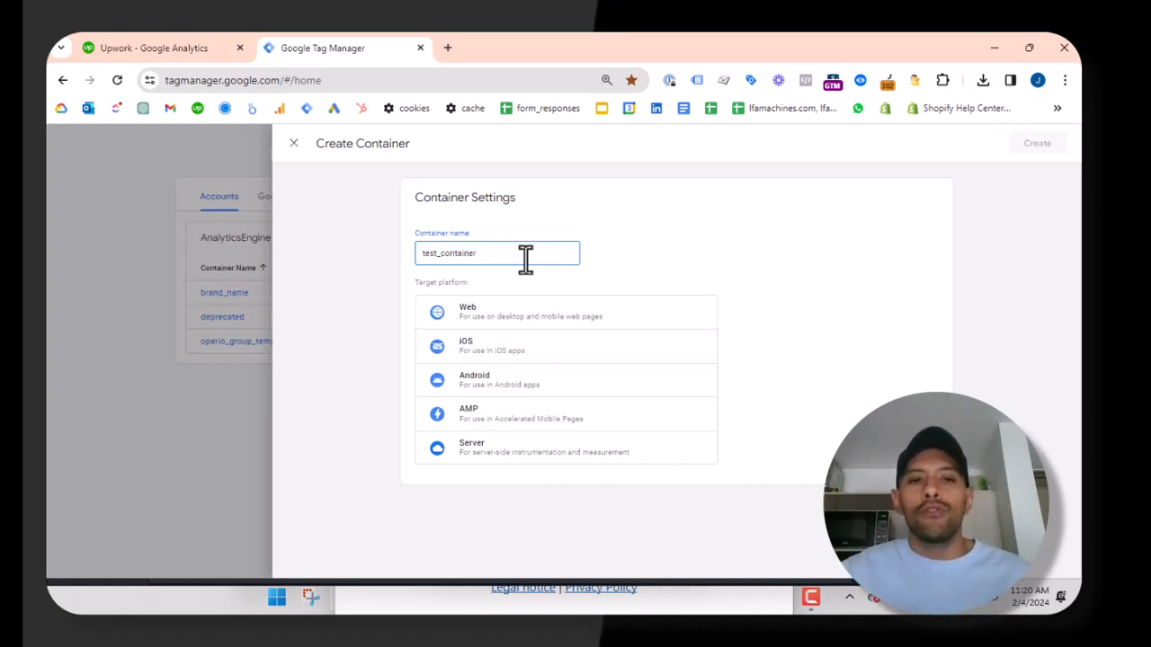
{"action": "left_click", "coordinate": [503, 317]}
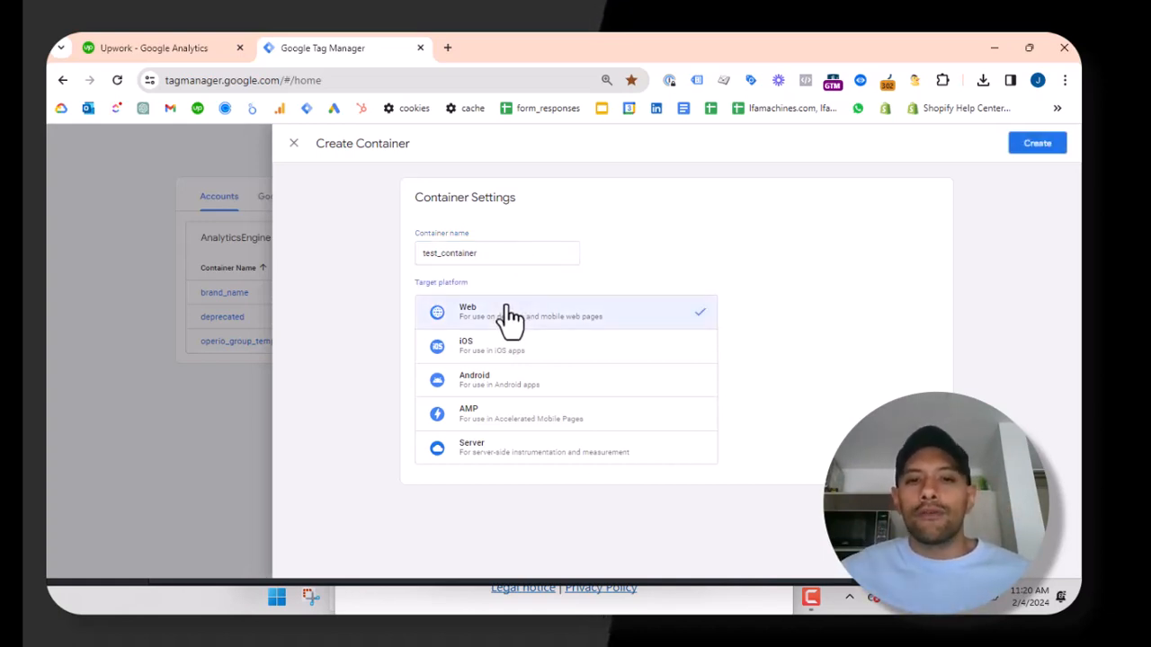
{"action": "left_click", "coordinate": [1051, 146]}
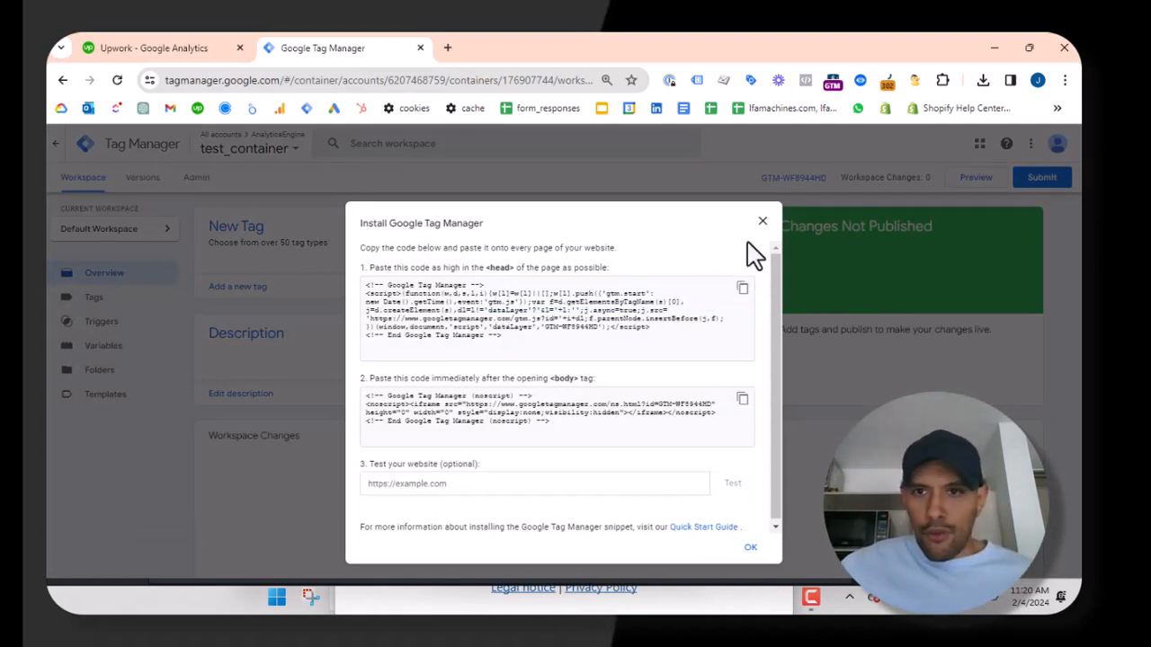
{"action": "left_click", "coordinate": [763, 222]}
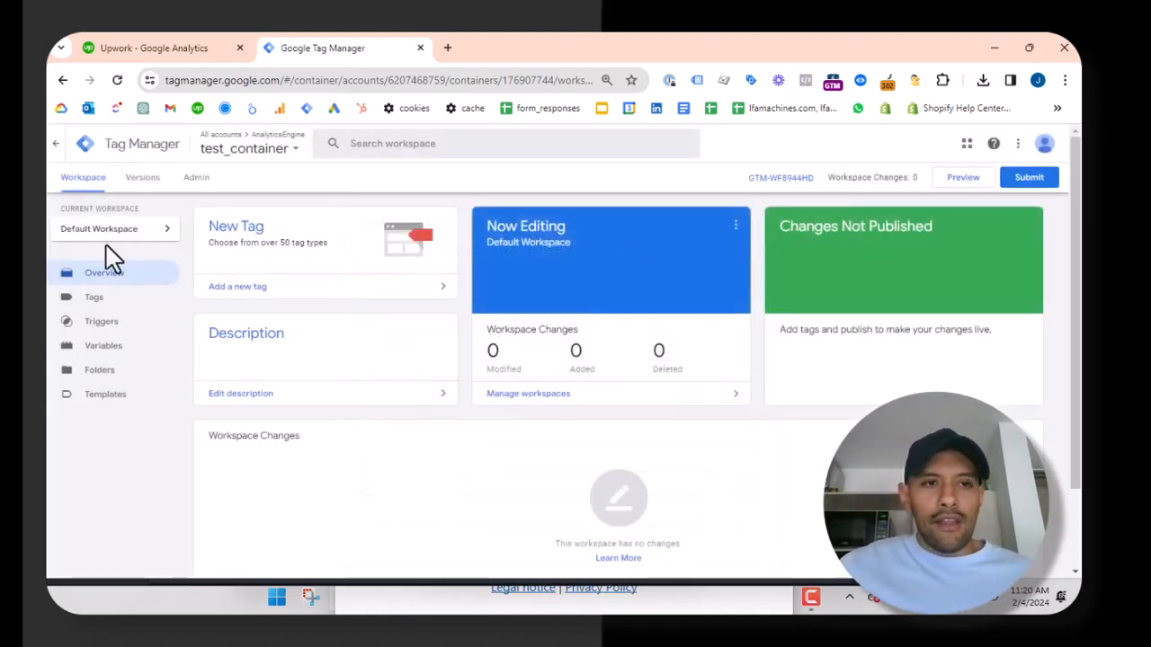
Start a container import into test_container and choose GTM-PCGKNTKD_workspace3.json from the Downloads folder as the file.
{"action": "left_click", "coordinate": [203, 178]}
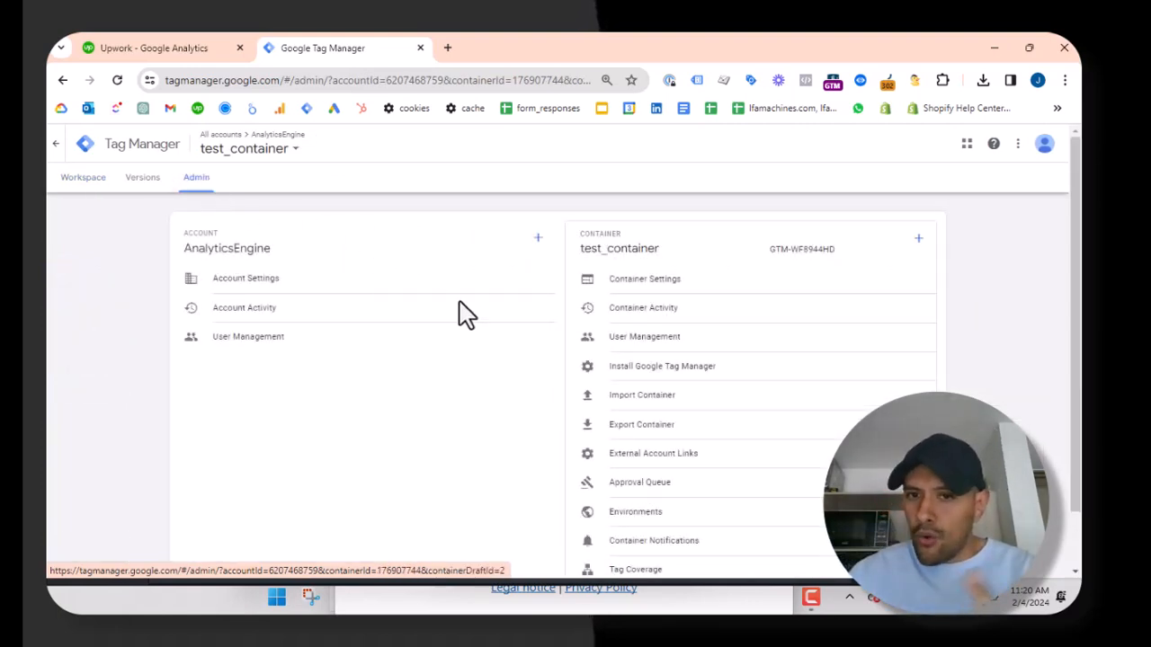
{"action": "left_click", "coordinate": [622, 407]}
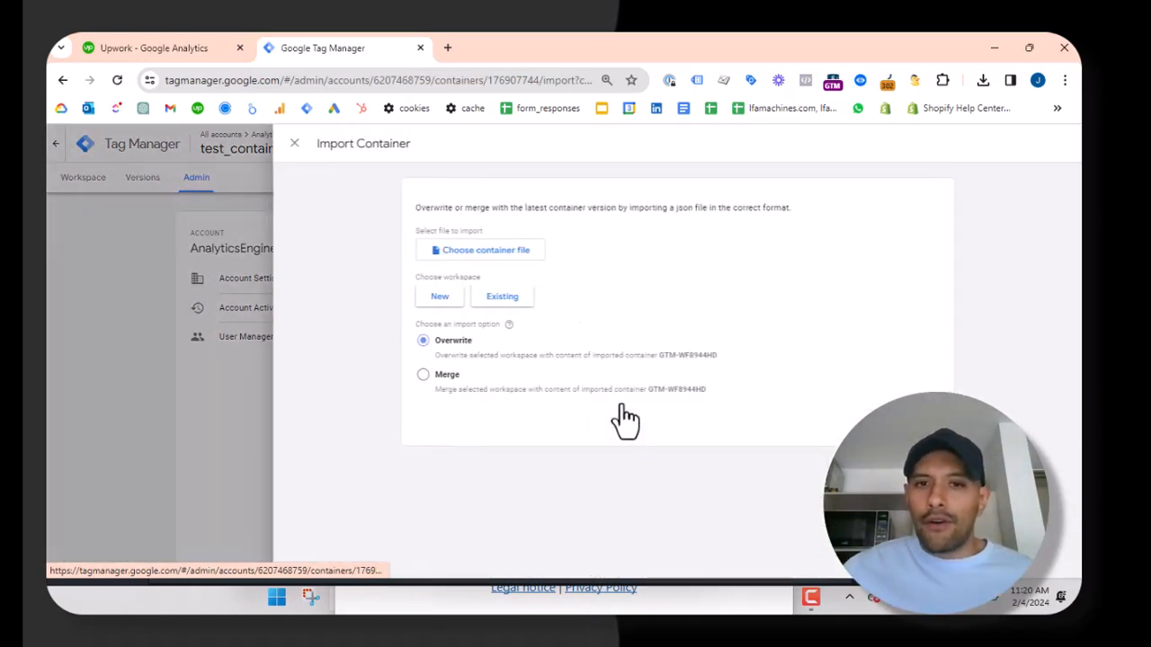
{"action": "left_click", "coordinate": [521, 258]}
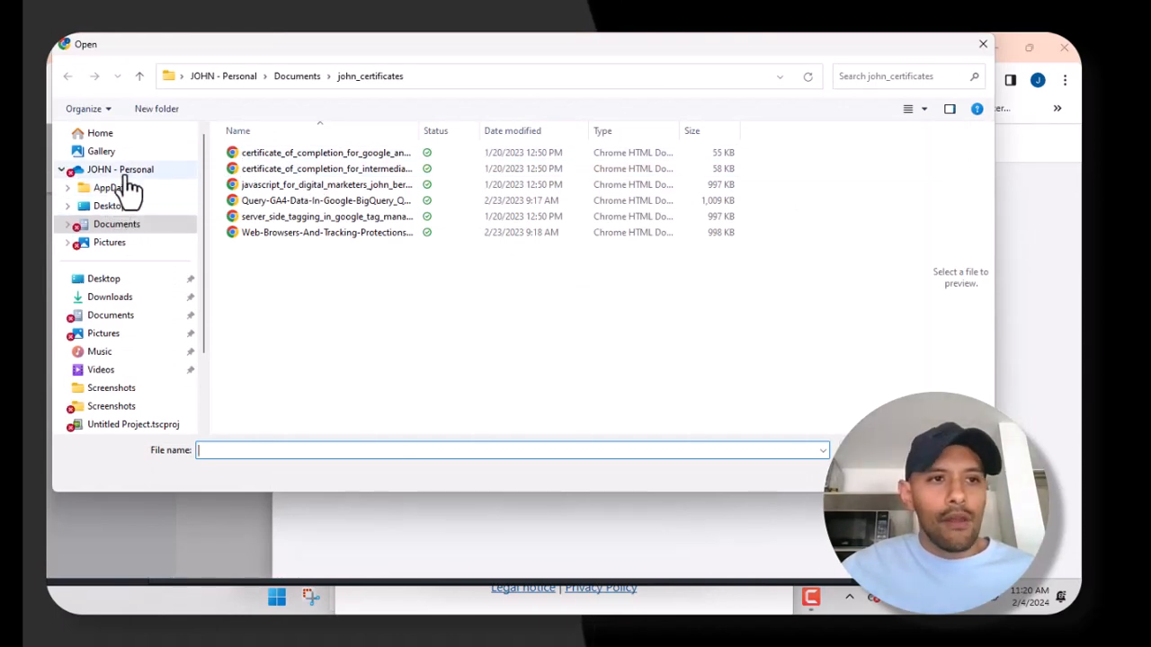
{"action": "left_click", "coordinate": [110, 297]}
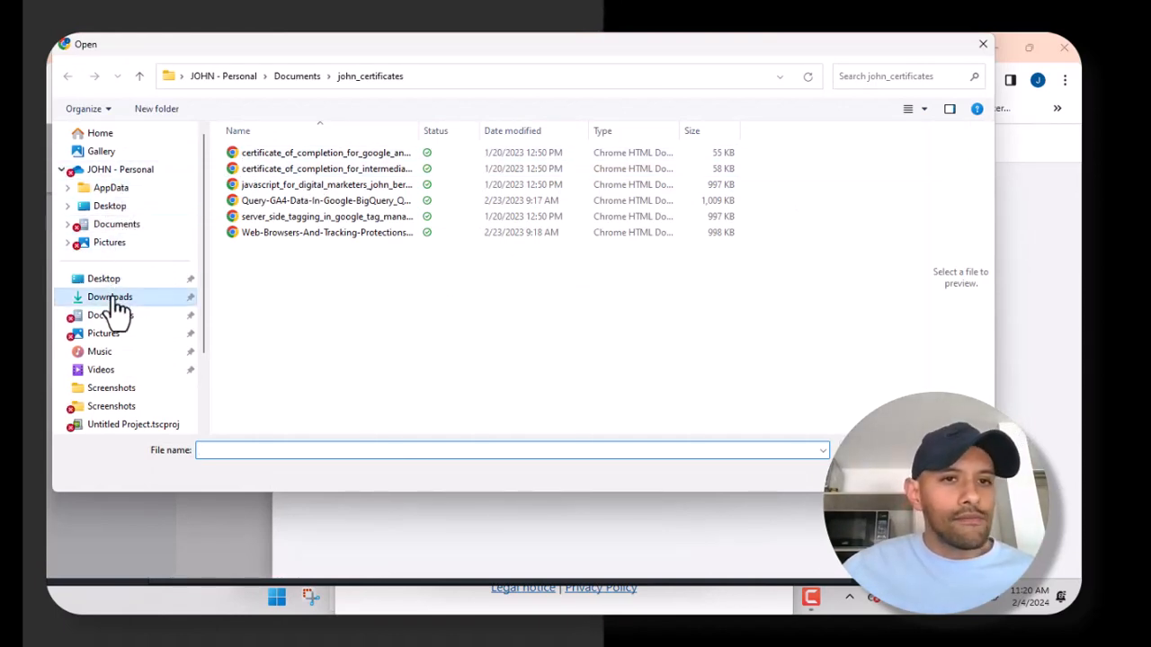
{"action": "left_click", "coordinate": [306, 175]}
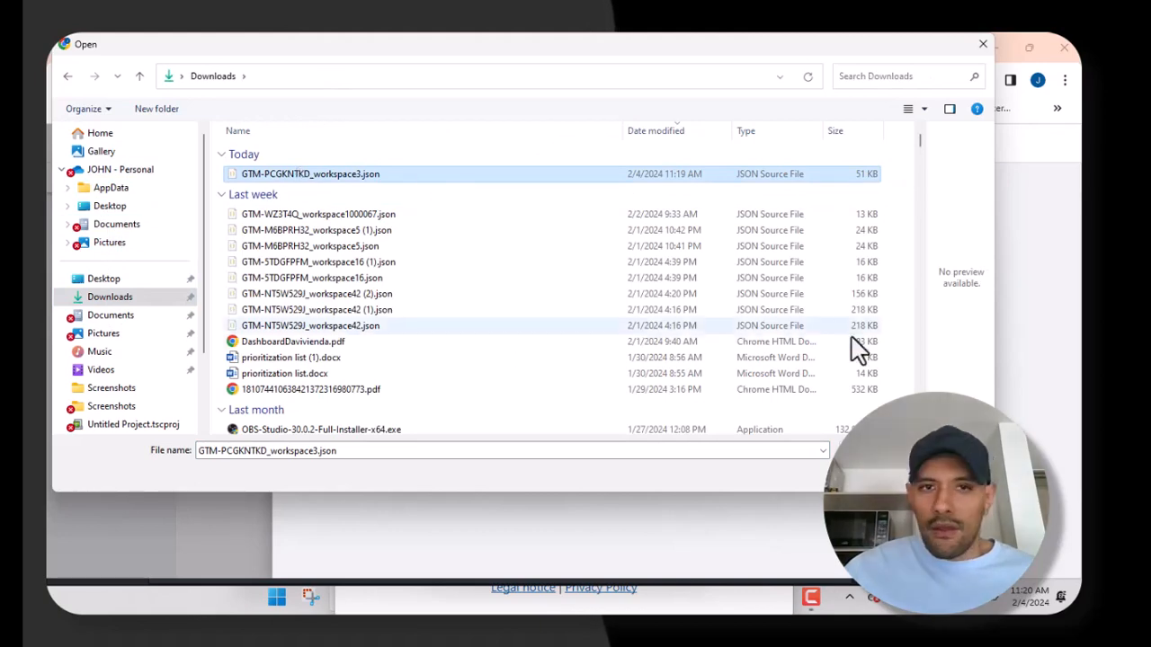
{"action": "left_click", "coordinate": [874, 474]}
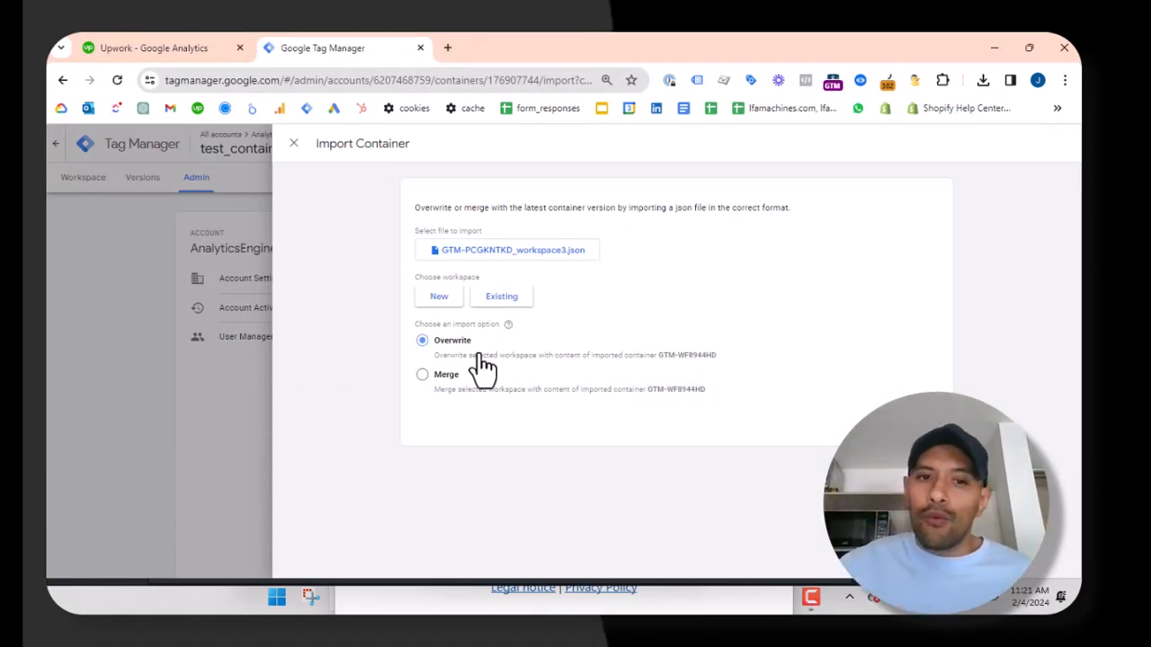
Set the import to merge with conflicting tags, triggers and variables renamed, targeting the existing Default Workspace.
{"action": "left_click", "coordinate": [440, 376]}
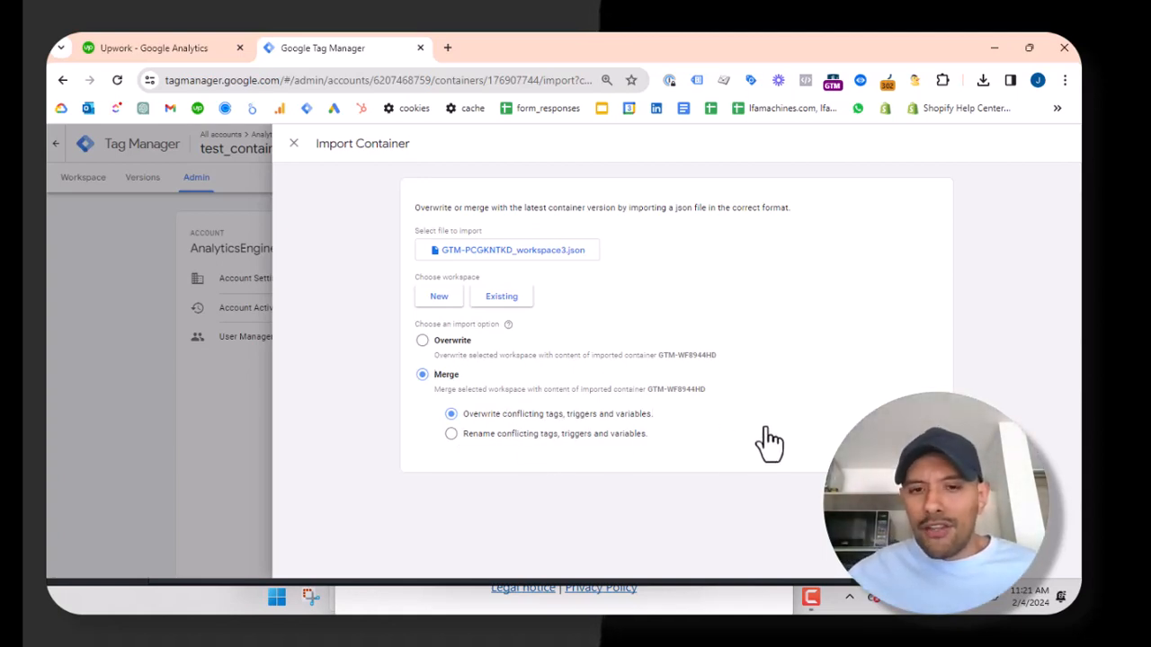
{"action": "left_click", "coordinate": [486, 436]}
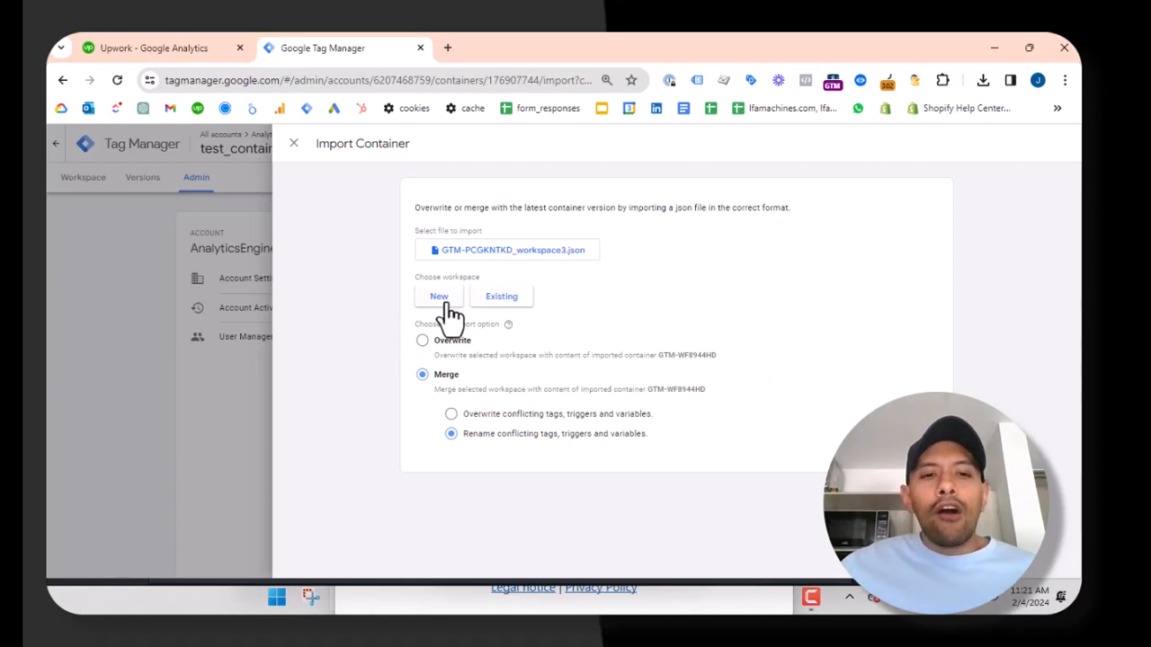
{"action": "left_click", "coordinate": [502, 306]}
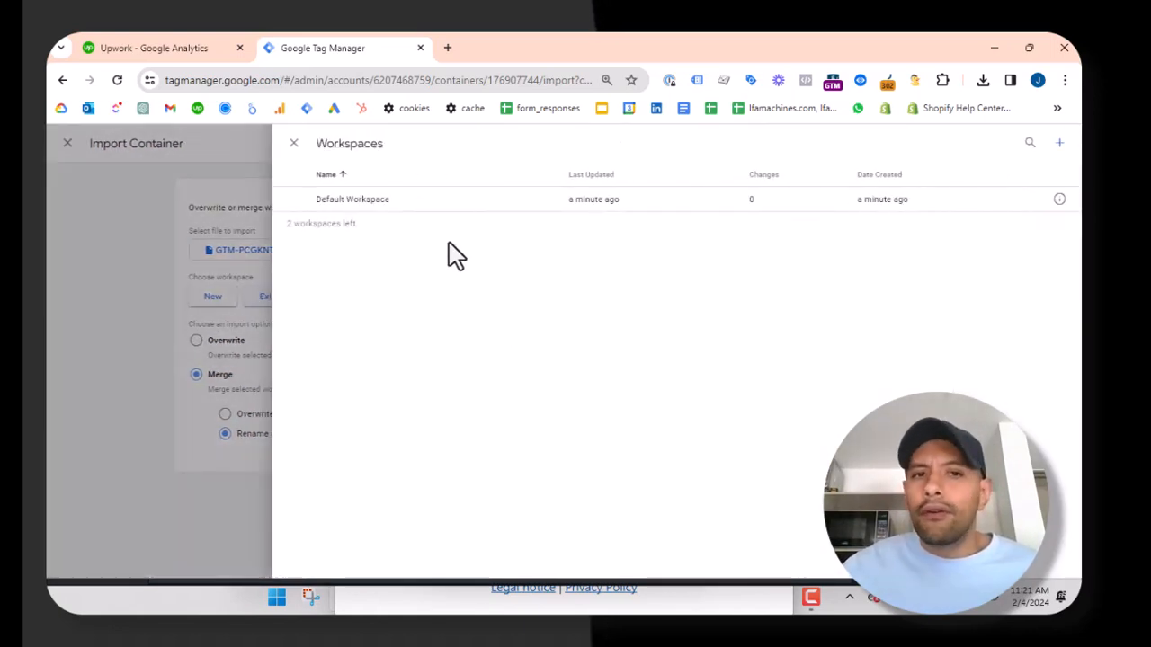
{"action": "left_click", "coordinate": [435, 206]}
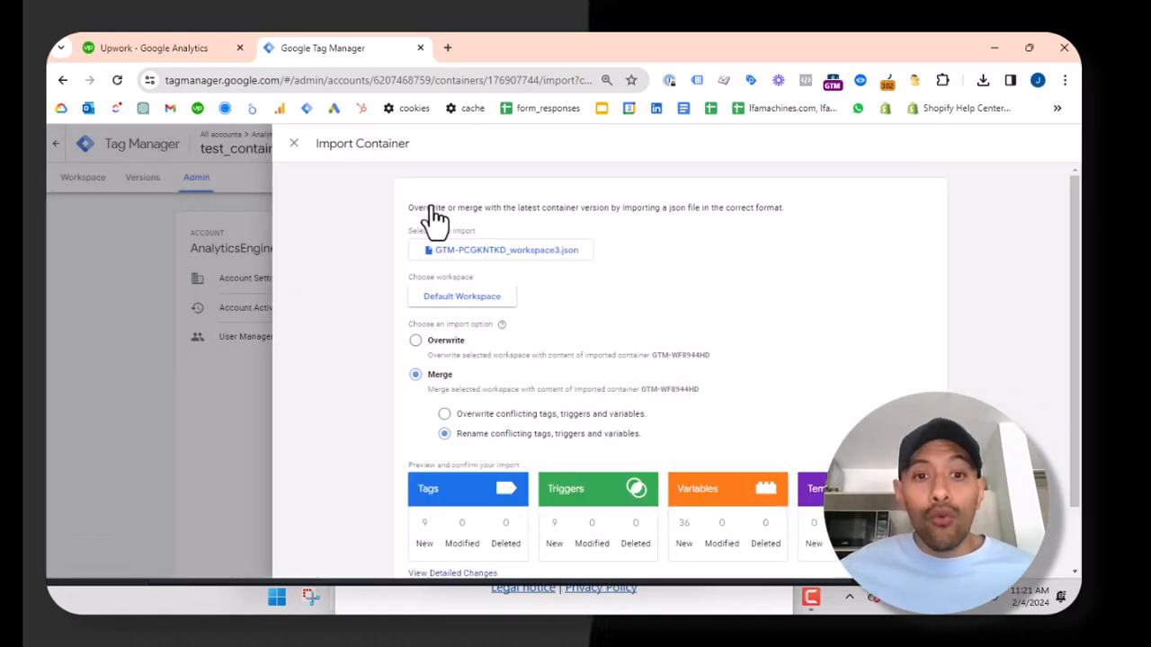
Expand the import preview's detailed changes and review the new tags, triggers and variables.
{"action": "scroll", "coordinate": [435, 218], "scroll_direction": "down", "scroll_amount": 2}
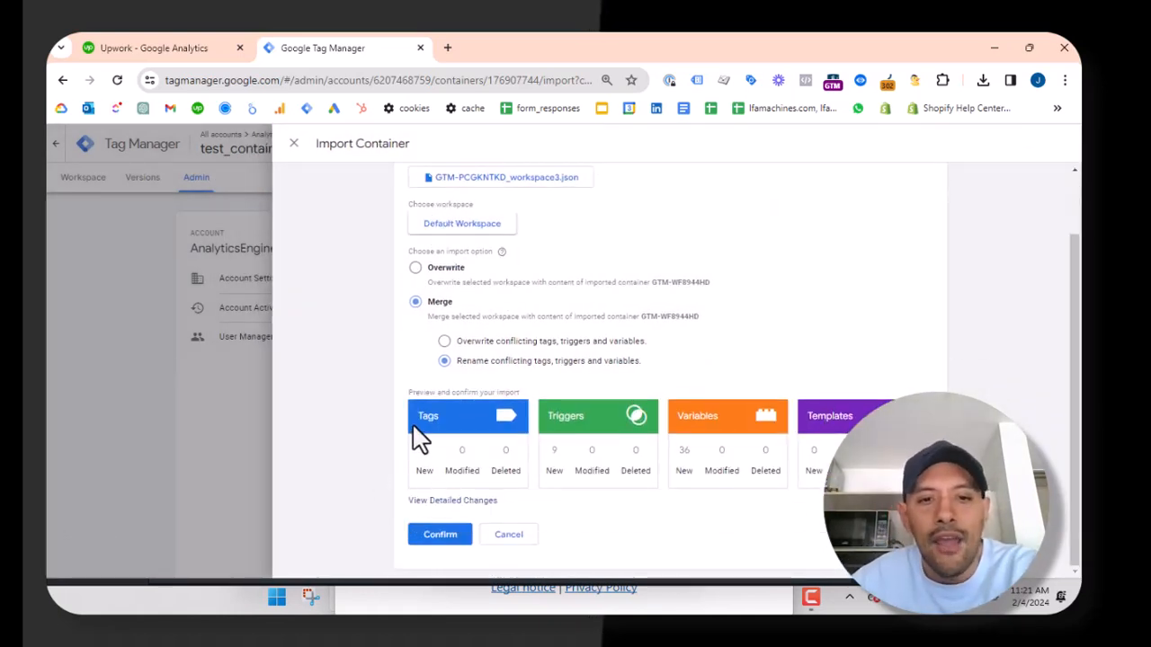
{"action": "left_click", "coordinate": [441, 500]}
{"action": "scroll", "coordinate": [726, 458], "scroll_direction": "down", "scroll_amount": 4}
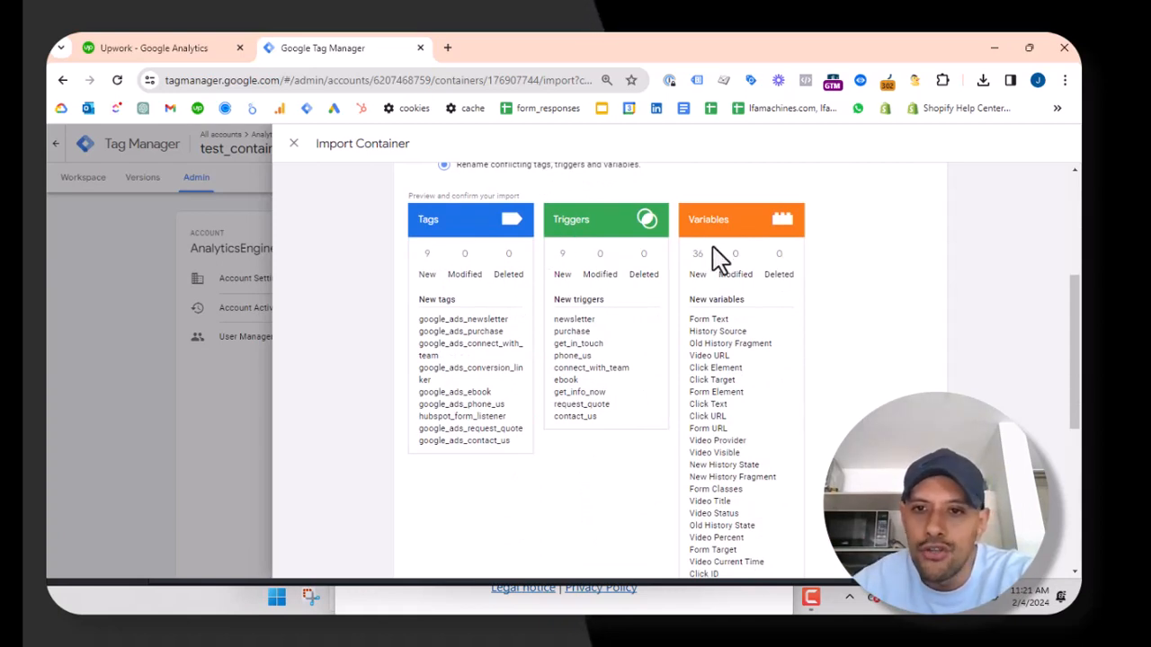
{"action": "scroll", "coordinate": [706, 281], "scroll_direction": "down", "scroll_amount": 5}
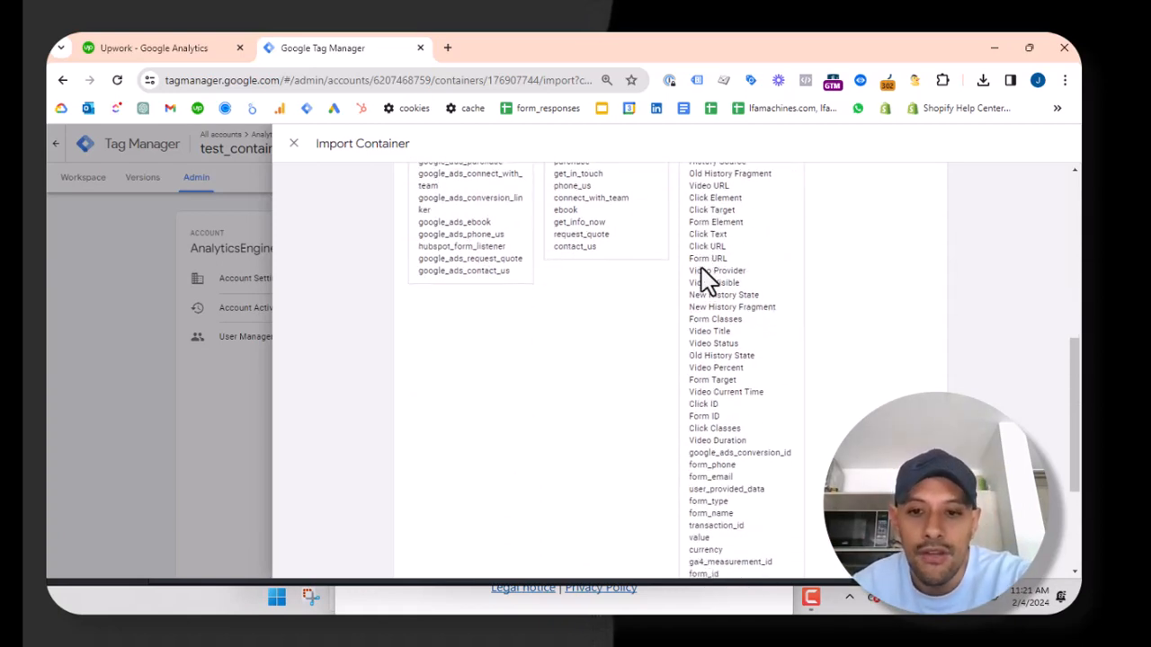
{"action": "scroll", "coordinate": [706, 281], "scroll_direction": "up", "scroll_amount": 5}
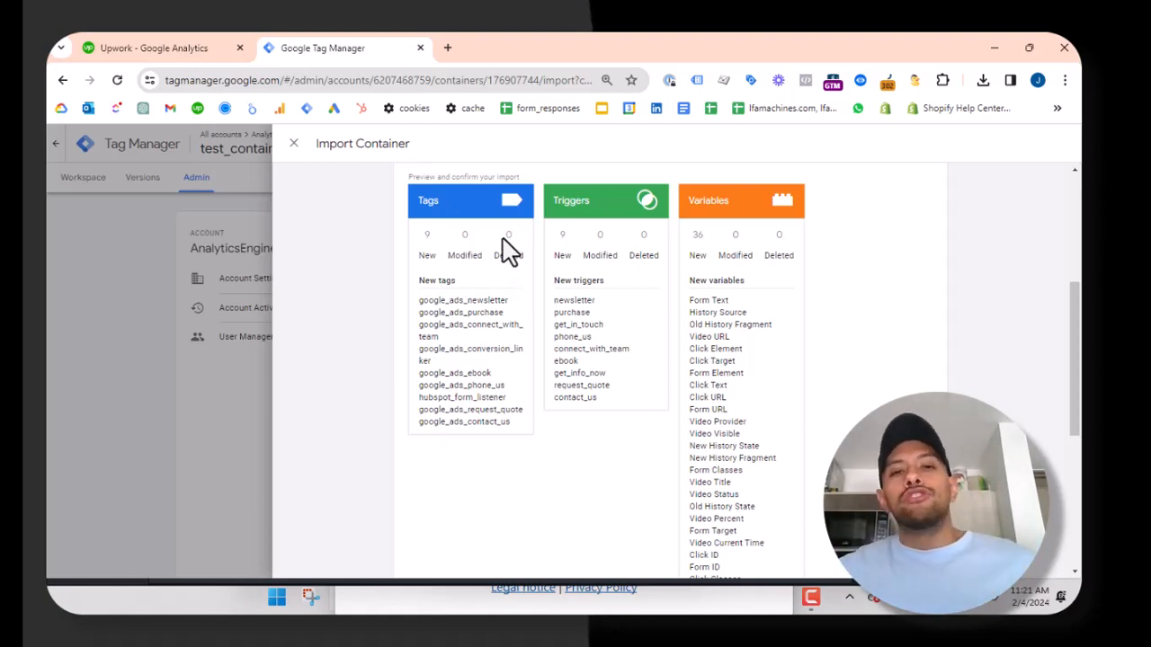
Recheck the import settings and previewed changes, confirm the import into test_container, and look through the list of workspace changes.
{"action": "scroll", "coordinate": [508, 250], "scroll_direction": "up", "scroll_amount": 5}
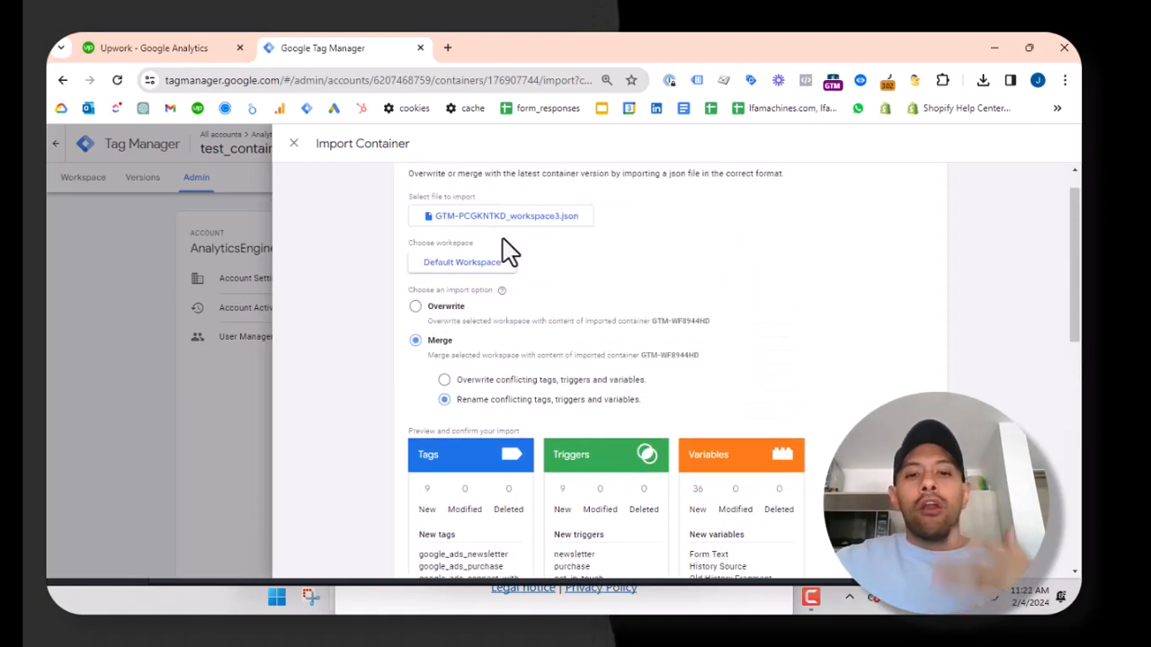
{"action": "scroll", "coordinate": [508, 250], "scroll_direction": "down", "scroll_amount": 1}
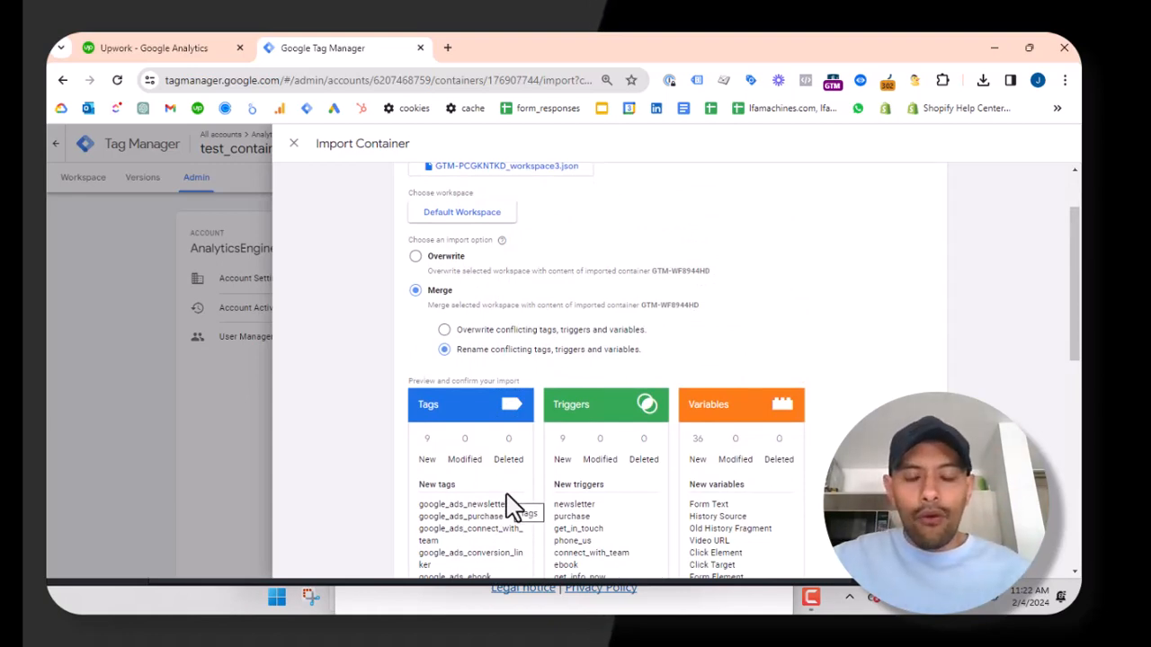
{"action": "scroll", "coordinate": [511, 508], "scroll_direction": "down", "scroll_amount": 2}
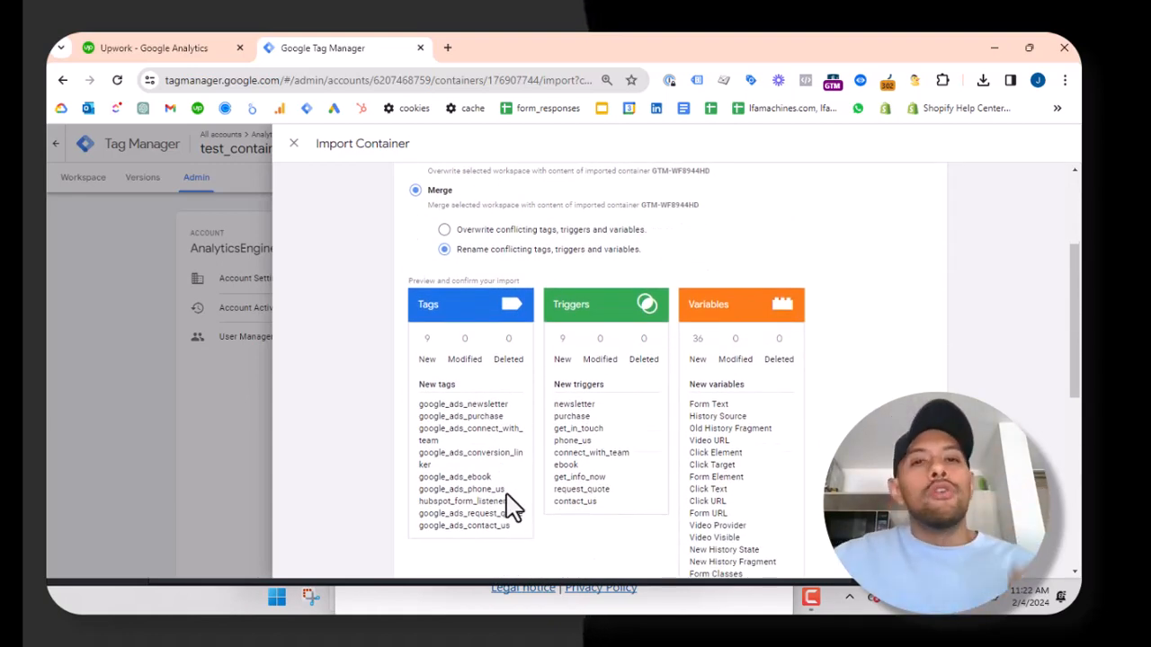
{"action": "scroll", "coordinate": [511, 508], "scroll_direction": "down", "scroll_amount": 10}
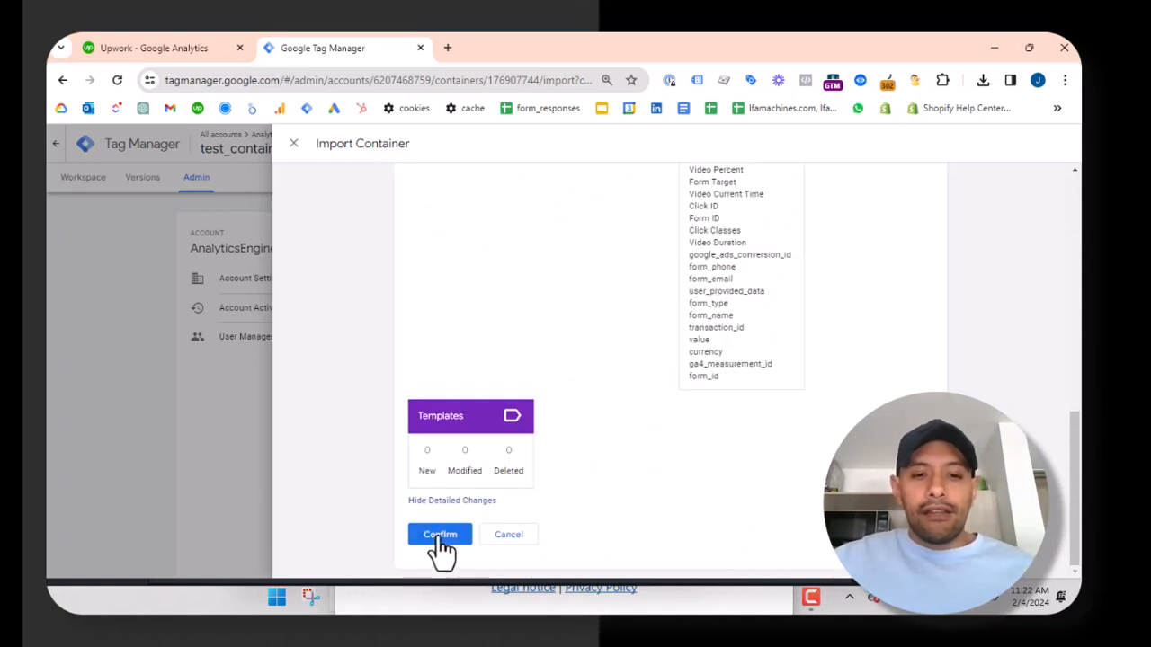
{"action": "left_click", "coordinate": [439, 536]}
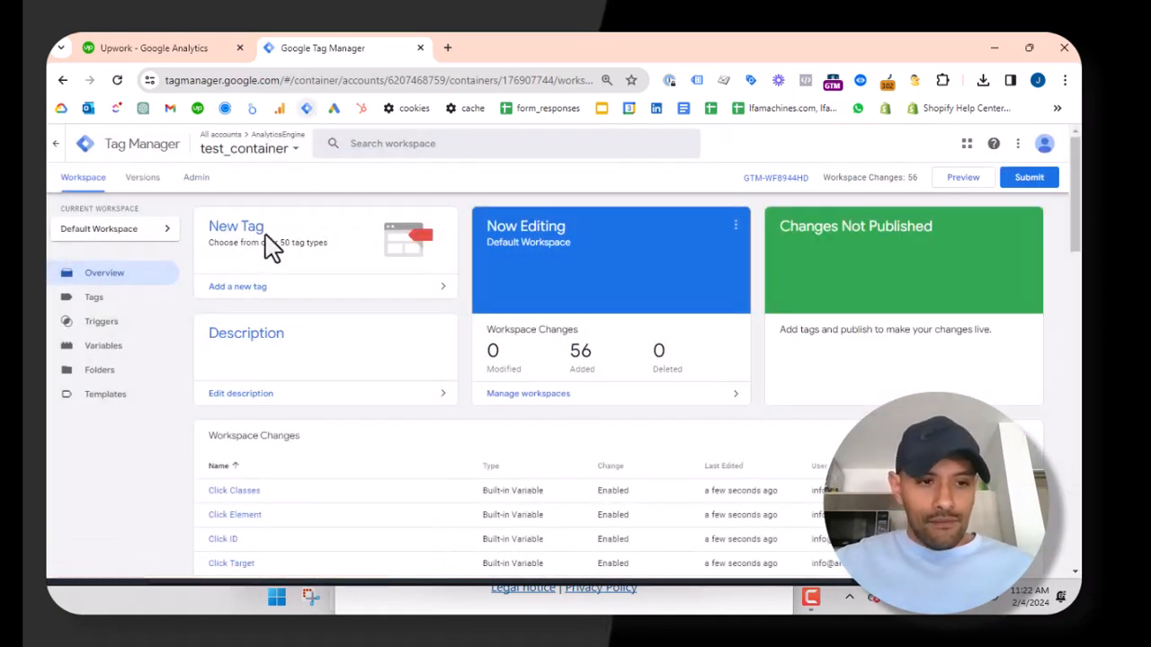
{"action": "scroll", "coordinate": [404, 347], "scroll_direction": "down", "scroll_amount": 3}
{"action": "scroll", "coordinate": [404, 347], "scroll_direction": "down", "scroll_amount": 15}
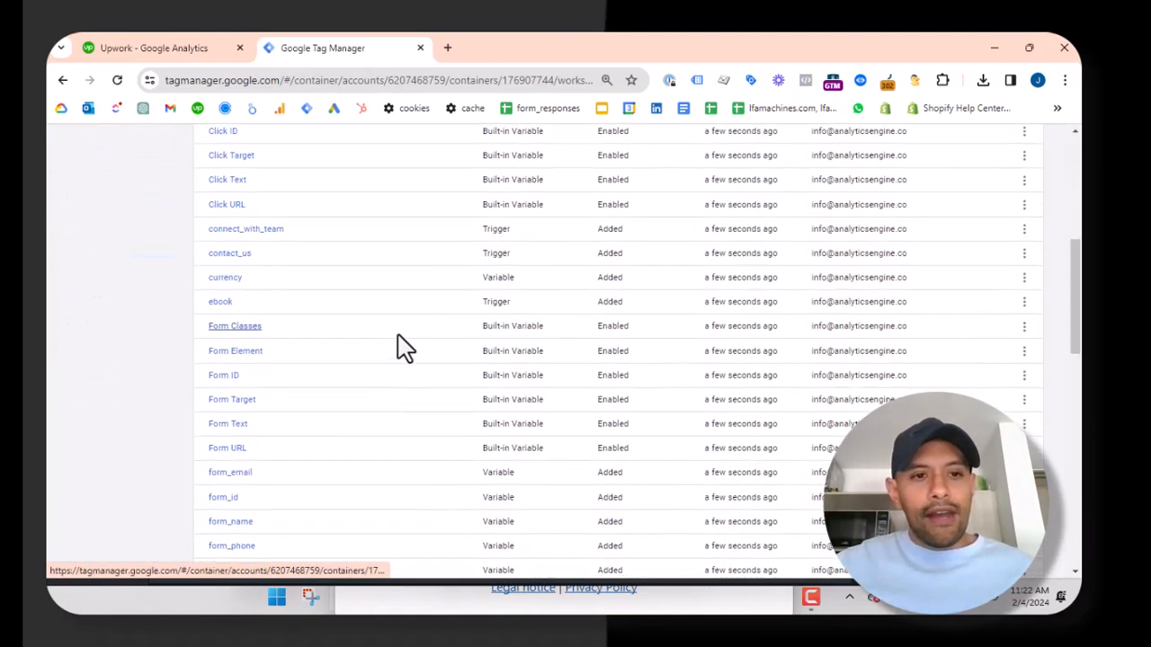
{"action": "scroll", "coordinate": [403, 347], "scroll_direction": "up", "scroll_amount": 18}
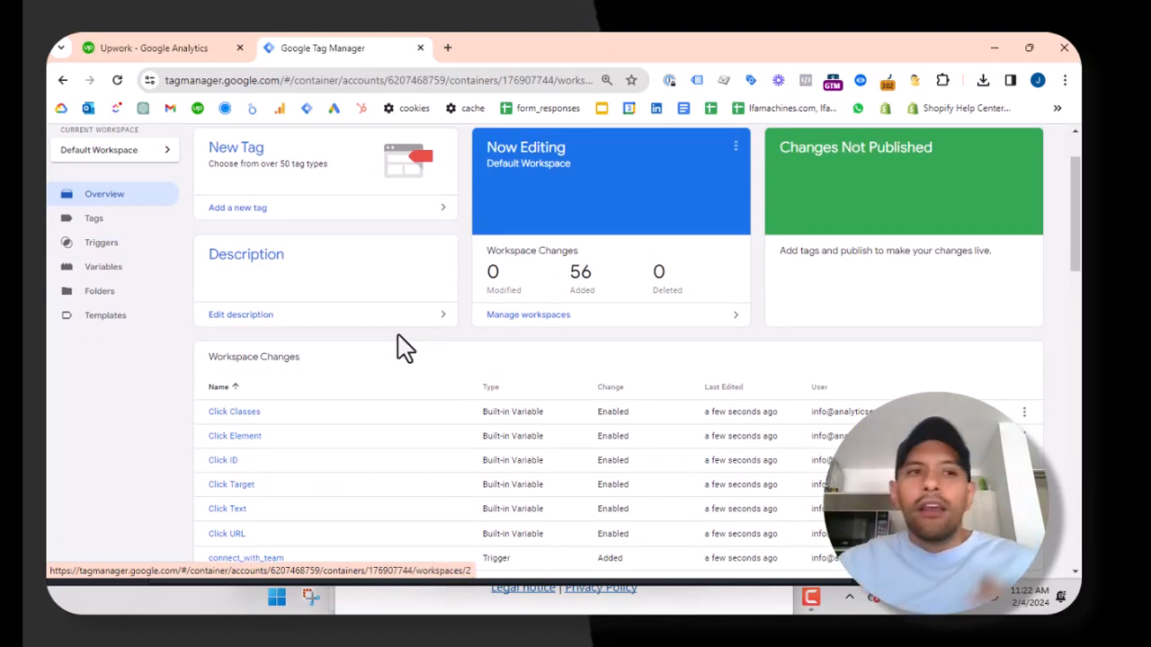
Change the value of the user-defined constant variable ga4_measurement_id to g-123456 and save it.
{"action": "left_click", "coordinate": [94, 267]}
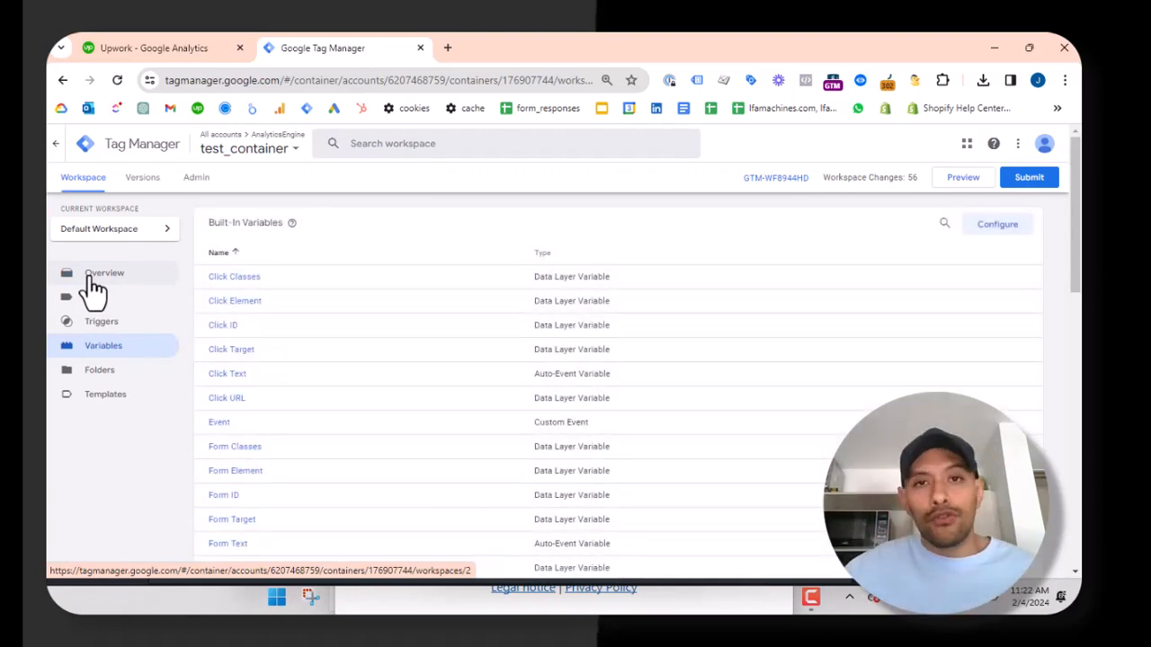
{"action": "scroll", "coordinate": [310, 400], "scroll_direction": "down", "scroll_amount": 9}
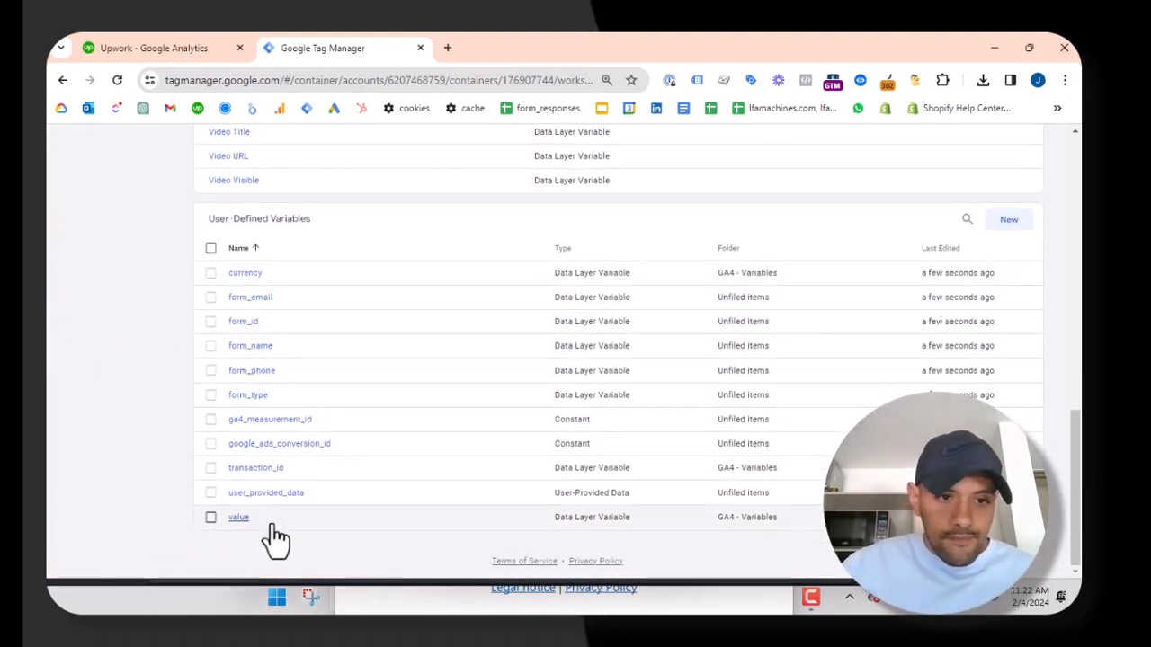
{"action": "left_click", "coordinate": [284, 419]}
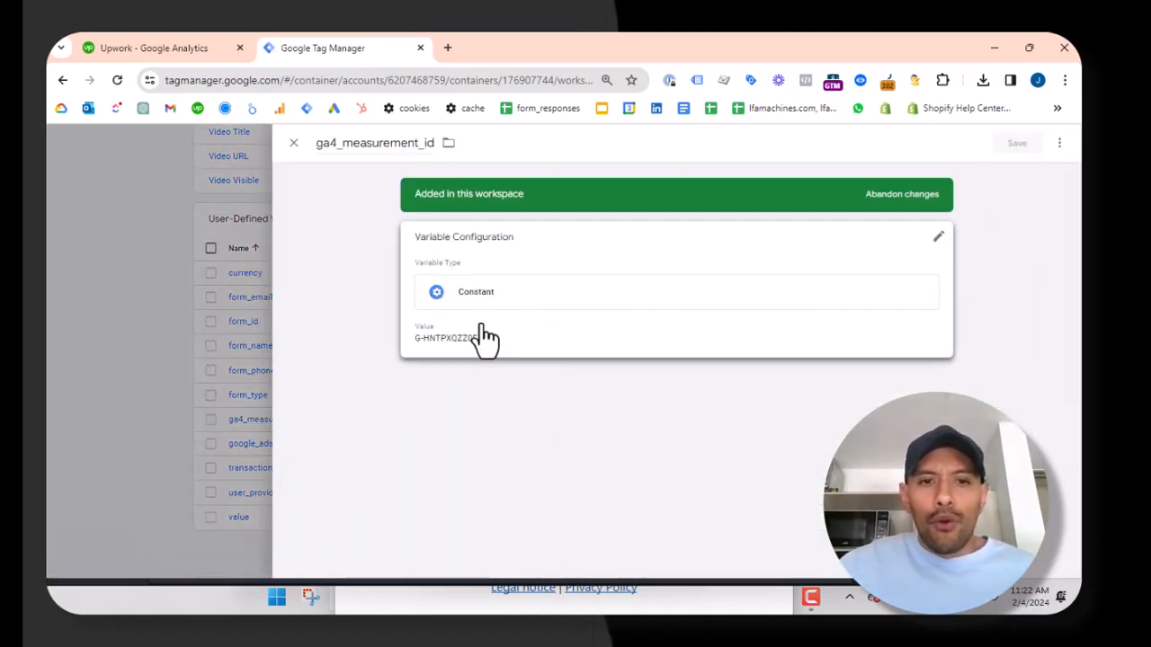
{"action": "left_click", "coordinate": [484, 357]}
{"action": "triple_click", "coordinate": [463, 360]}
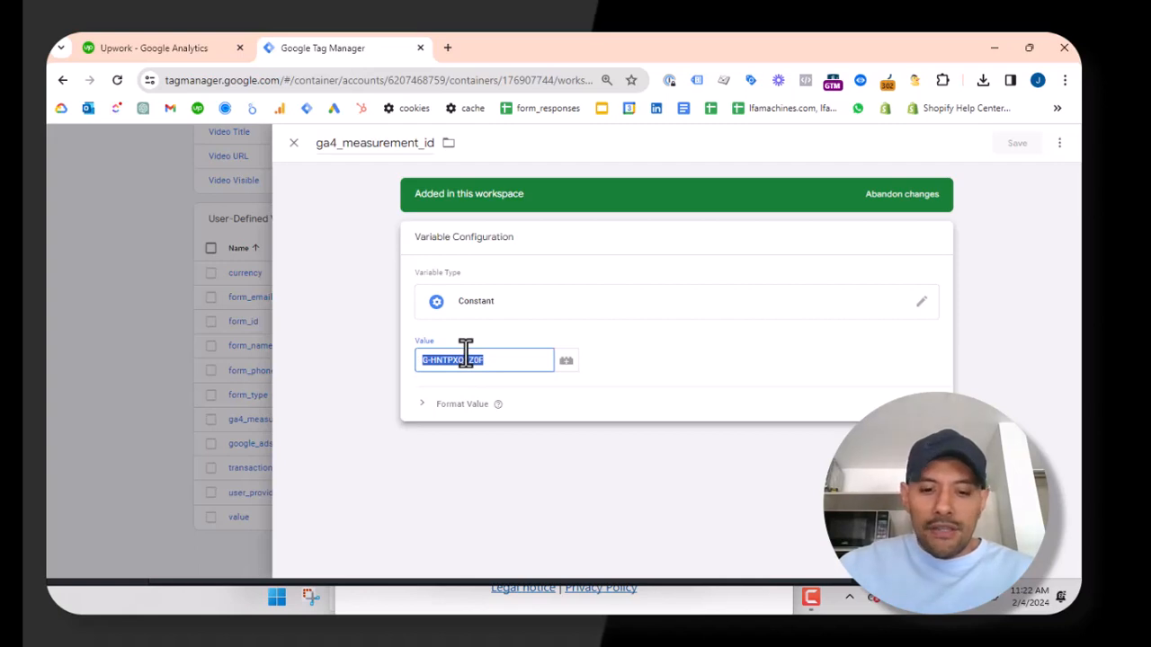
{"action": "key", "text": "BackSpace"}
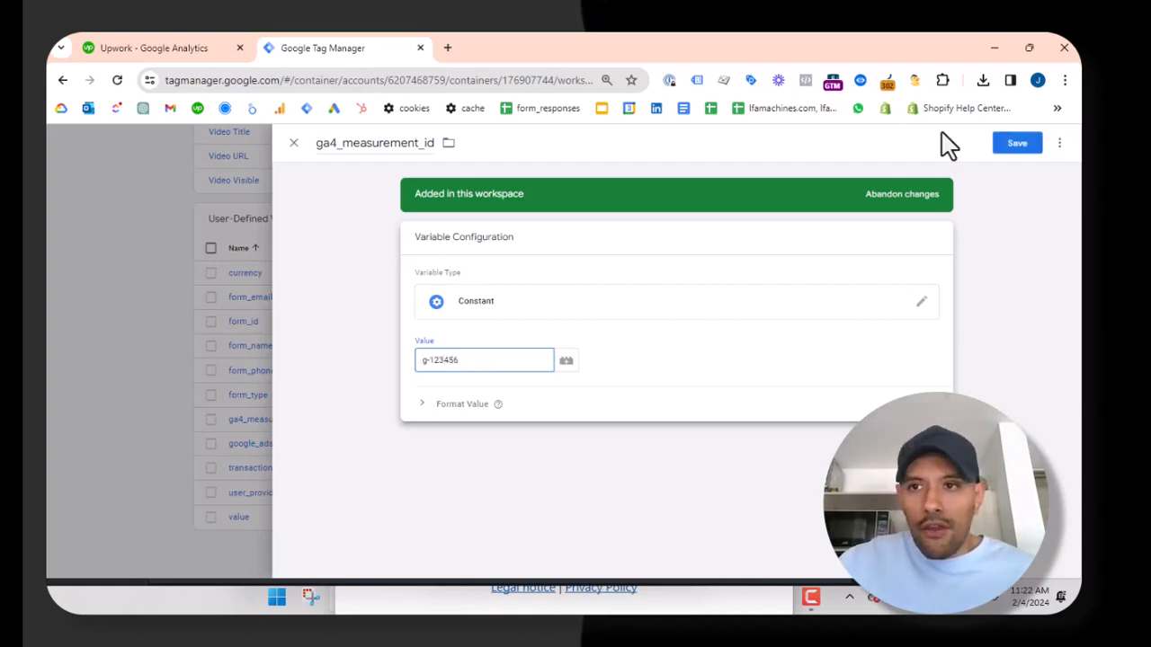
{"action": "left_click", "coordinate": [1014, 151]}
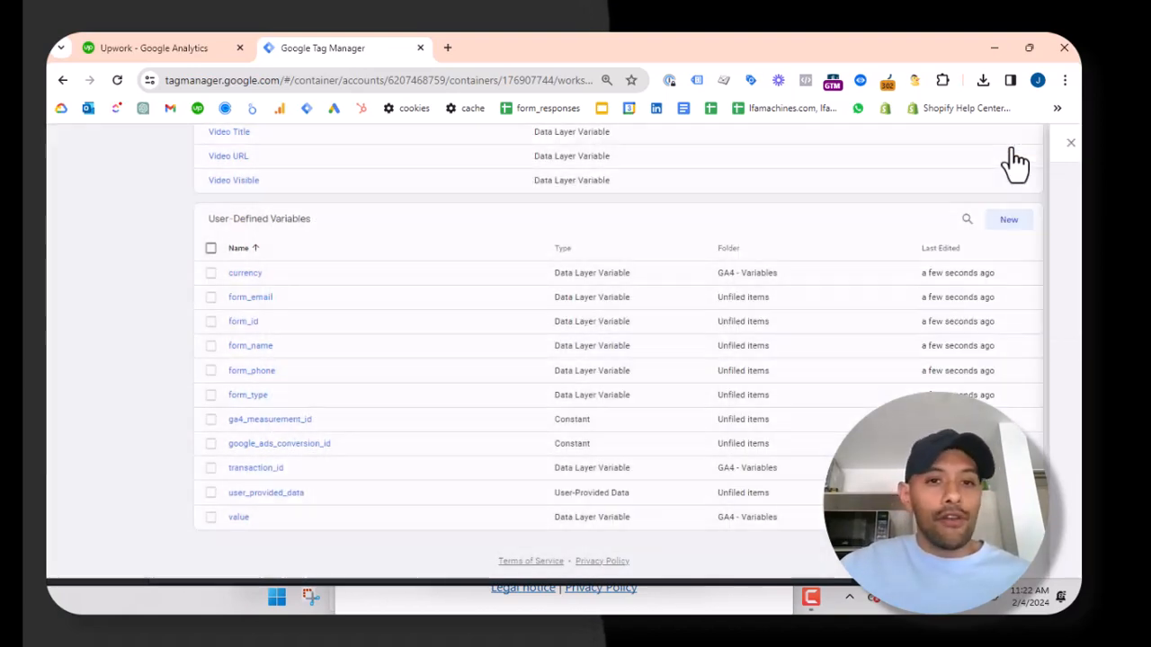
{"action": "left_click", "coordinate": [252, 449]}
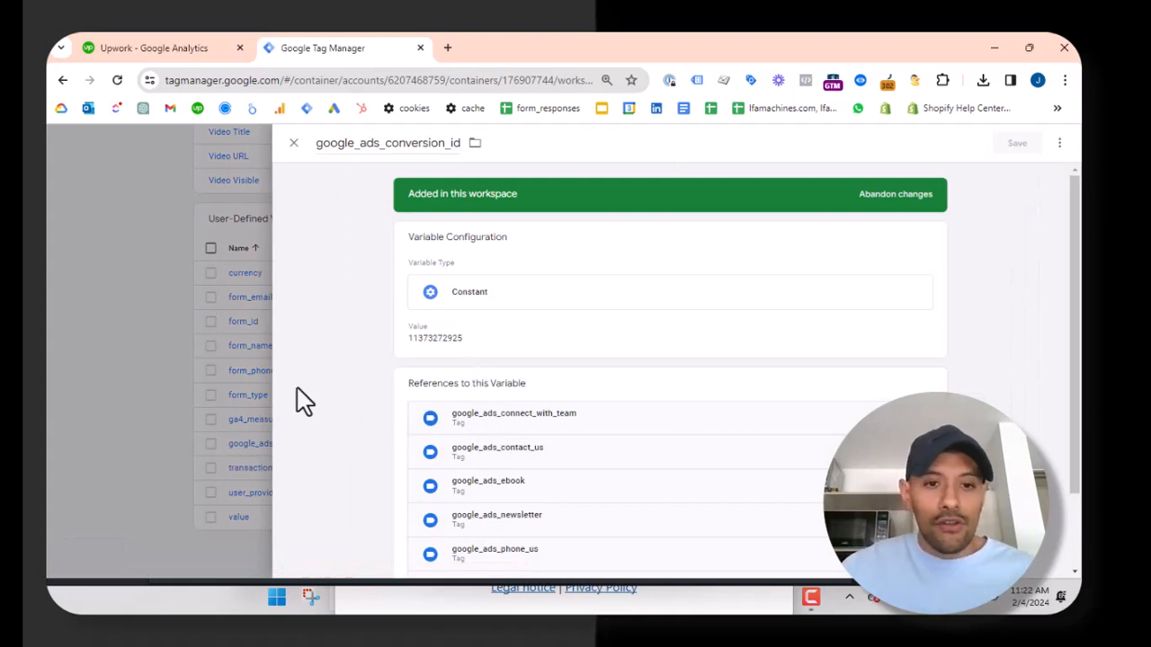
{"action": "left_click", "coordinate": [411, 352]}
{"action": "double_click", "coordinate": [475, 365]}
{"action": "type", "text": "1"}
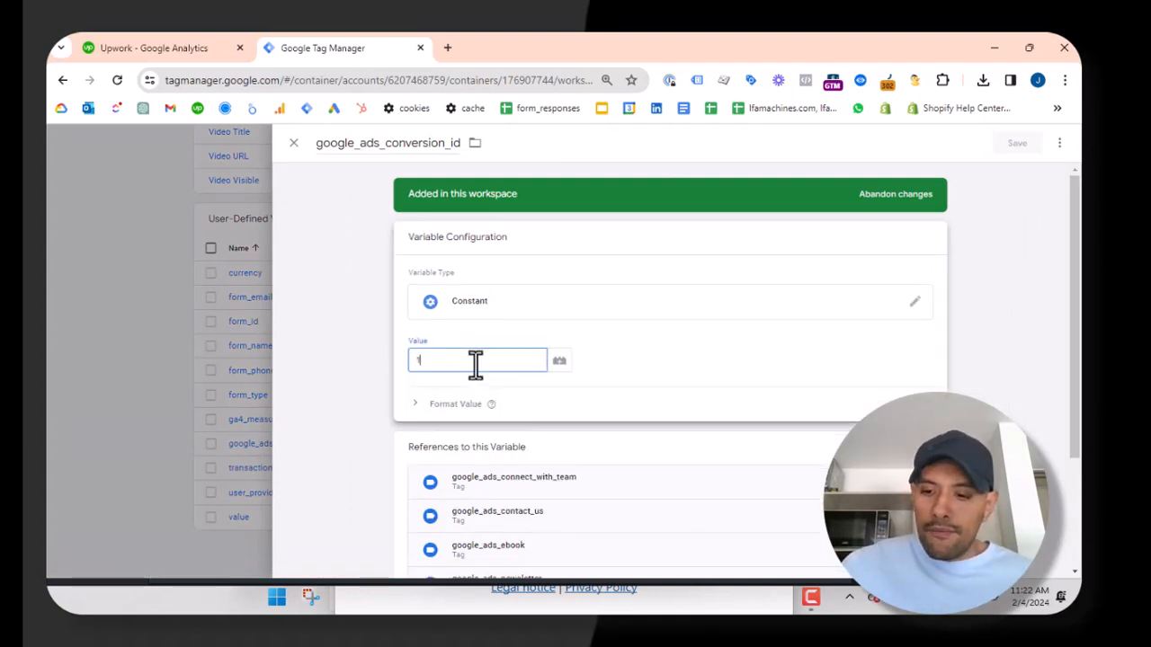
{"action": "type", "text": "234567899"}
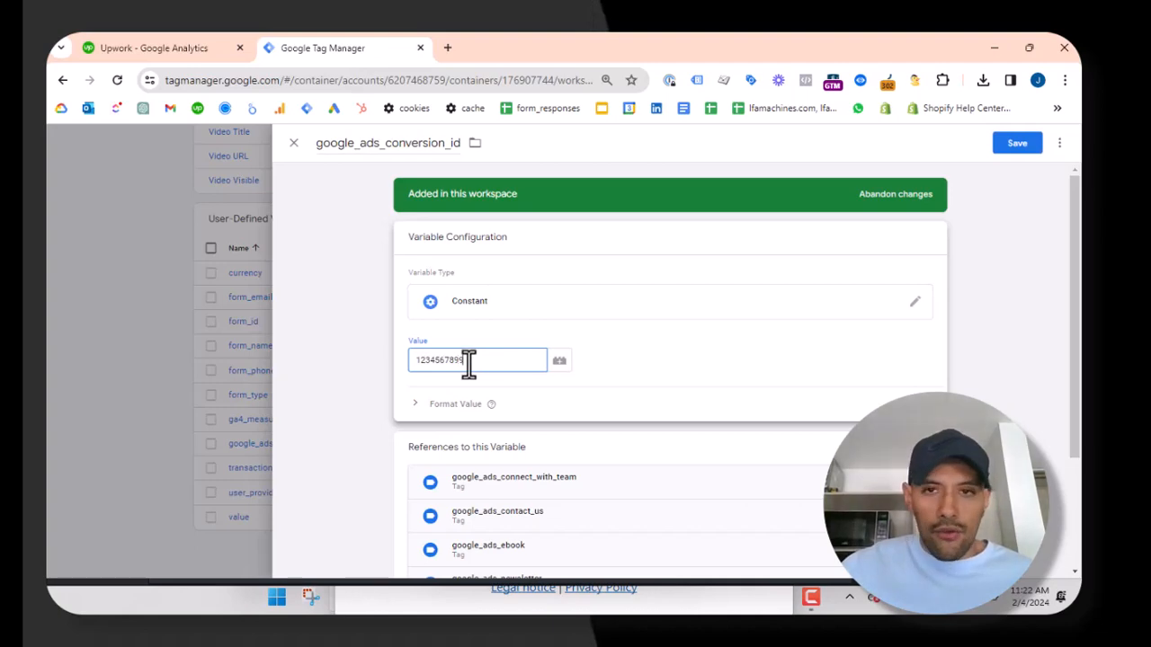
{"action": "left_click", "coordinate": [1009, 146]}
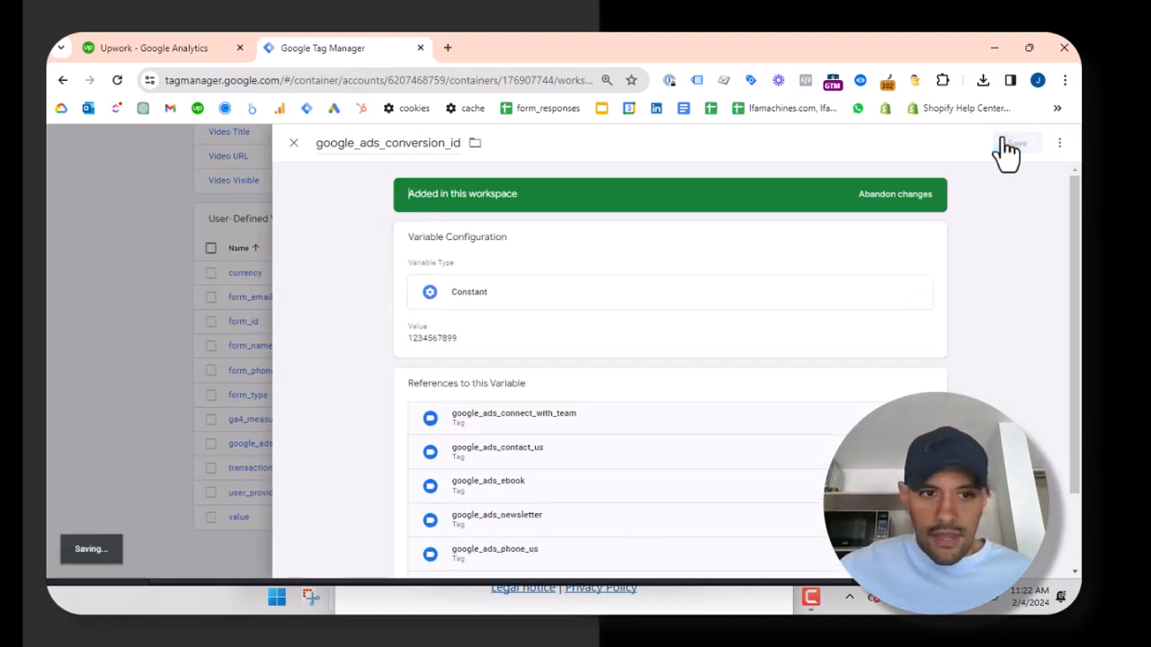
Launch preview mode for the test_container workspace in Tag Assistant.
{"action": "scroll", "coordinate": [210, 408], "scroll_direction": "up", "scroll_amount": 6}
{"action": "scroll", "coordinate": [210, 407], "scroll_direction": "up", "scroll_amount": 5}
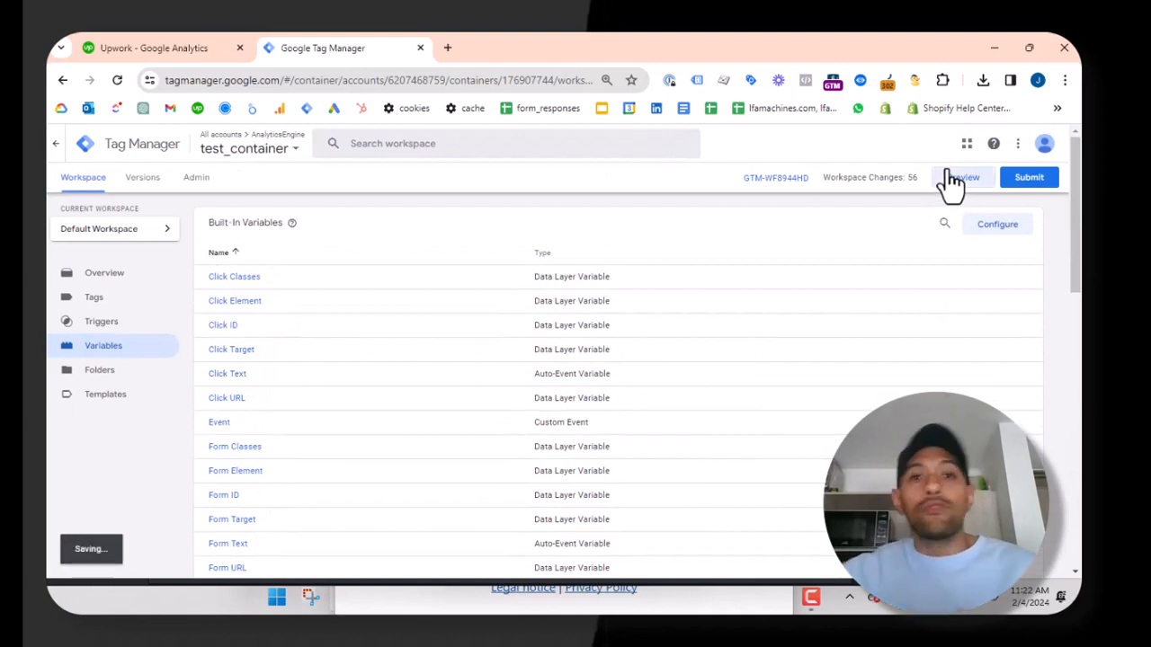
{"action": "left_click", "coordinate": [951, 180]}
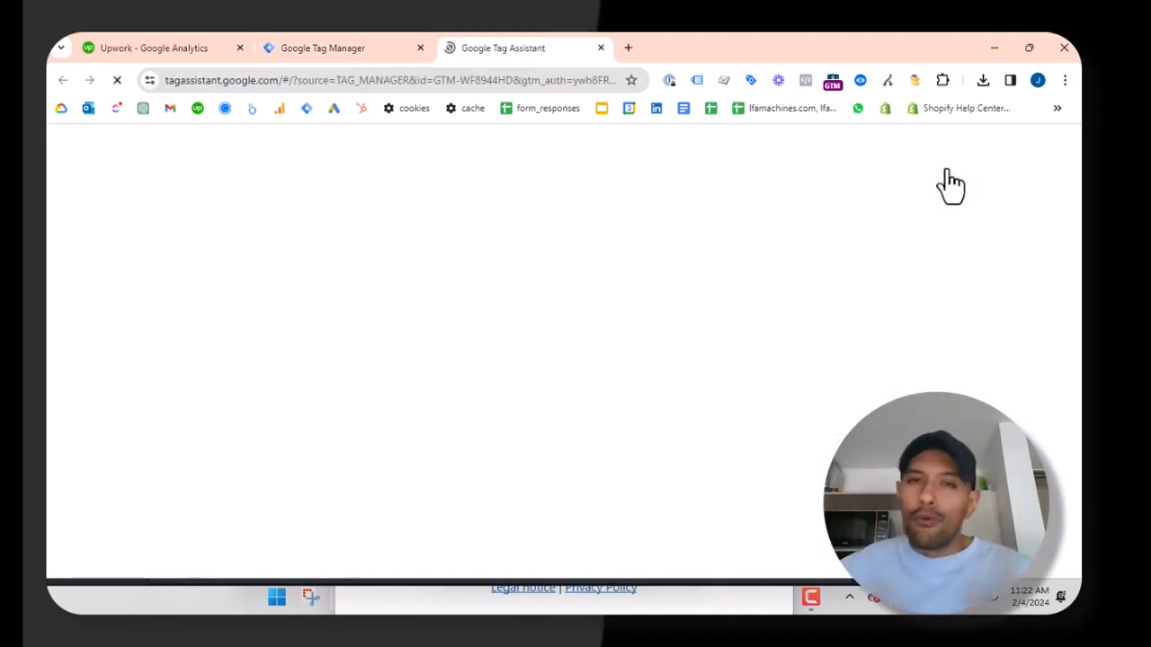